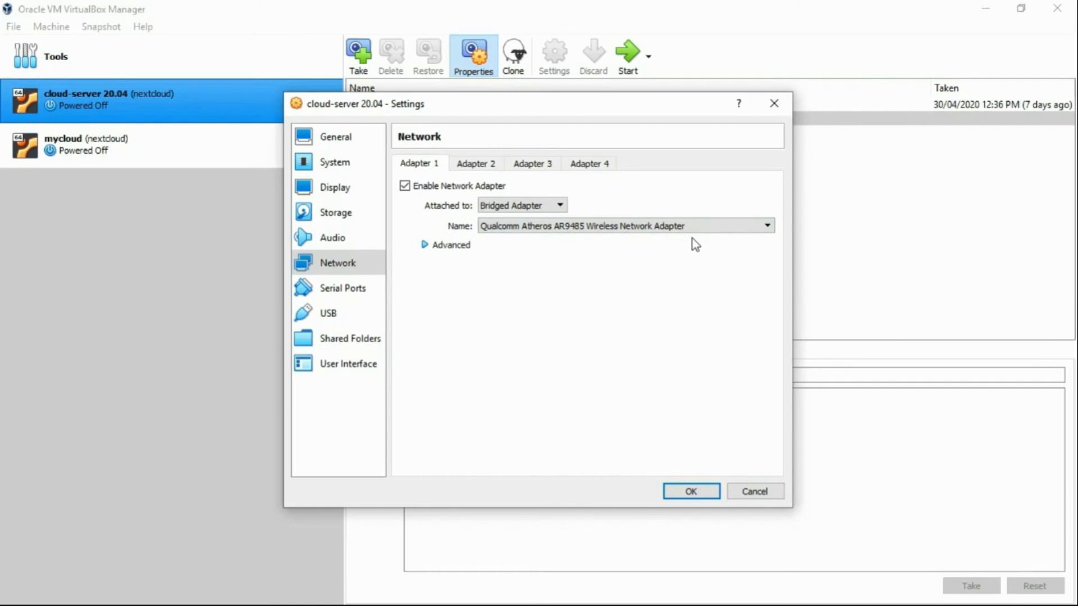
Accept the bridged network settings of cloud-server 20.04, start that virtual machine, and minimize the manager window.
left_click(677, 493)
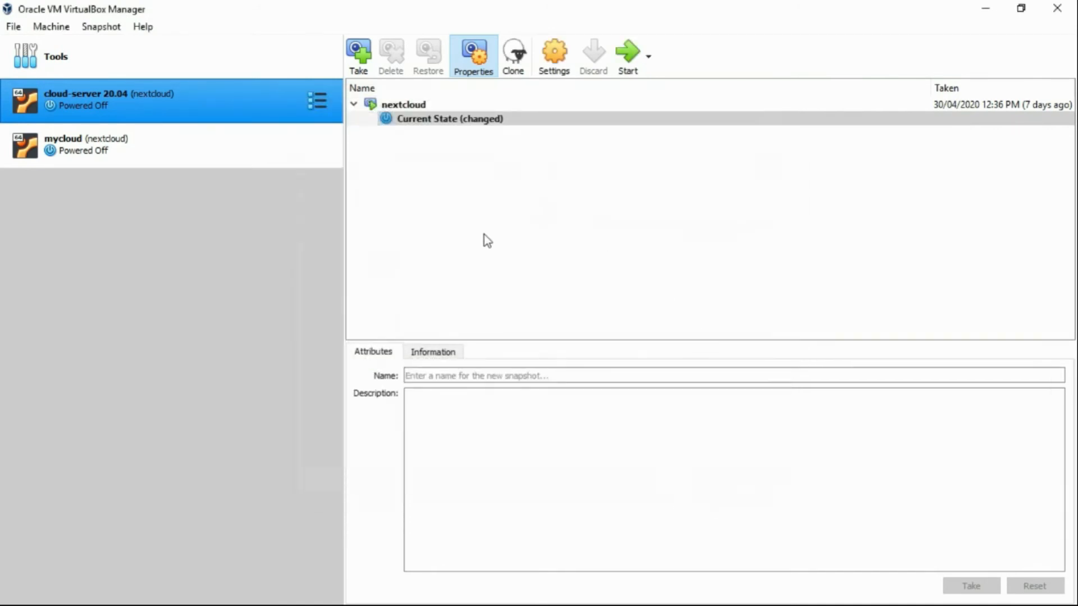
left_click(627, 52)
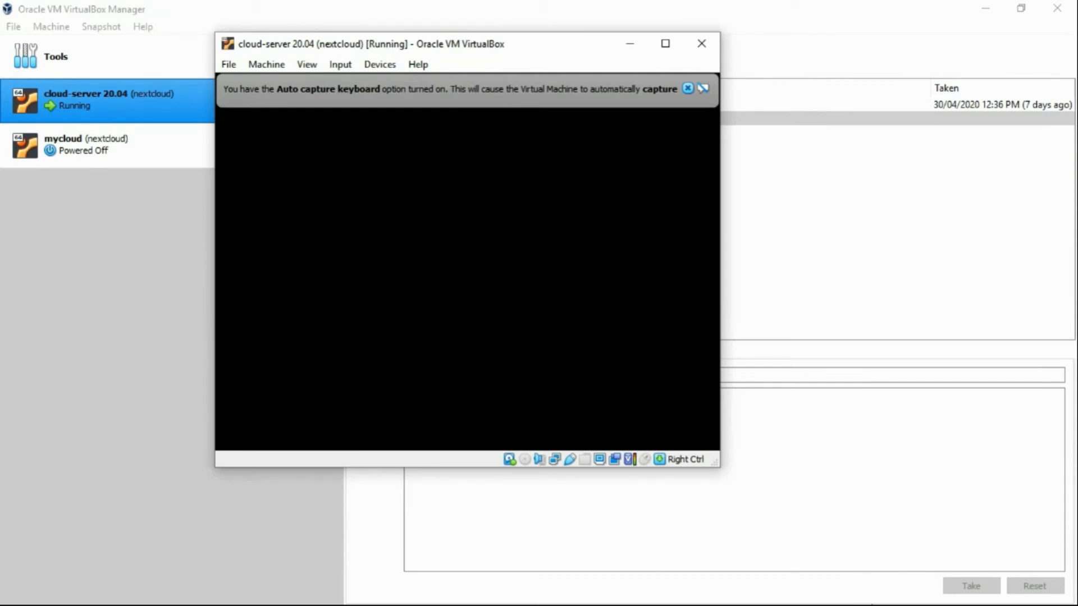
left_click(967, 517)
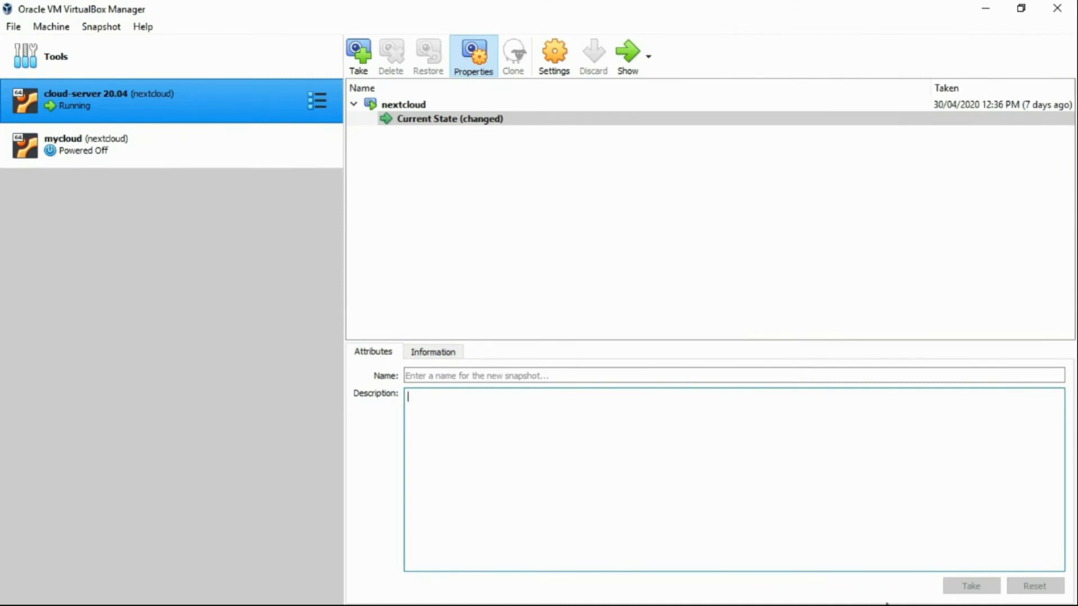
left_click(892, 604)
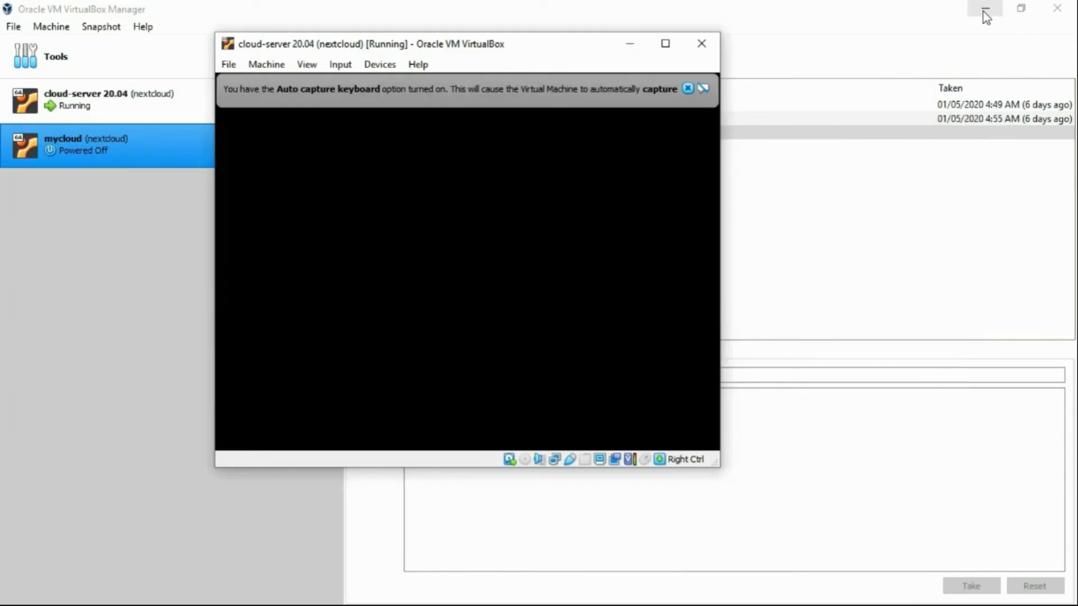
left_click(986, 17)
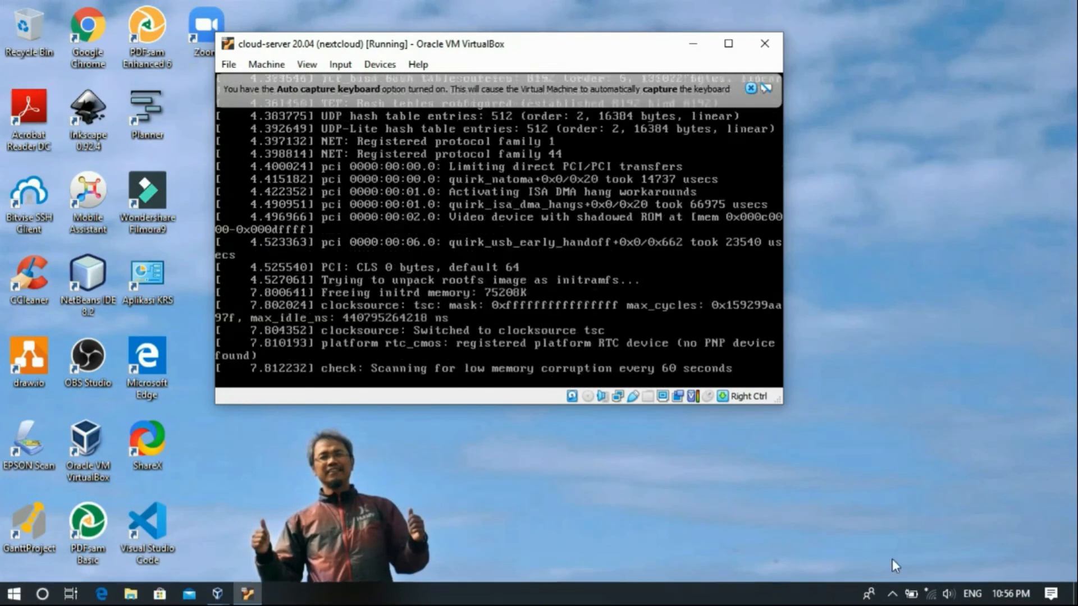
Connect the host computer to the Nanas Wi-Fi network.
left_click(932, 593)
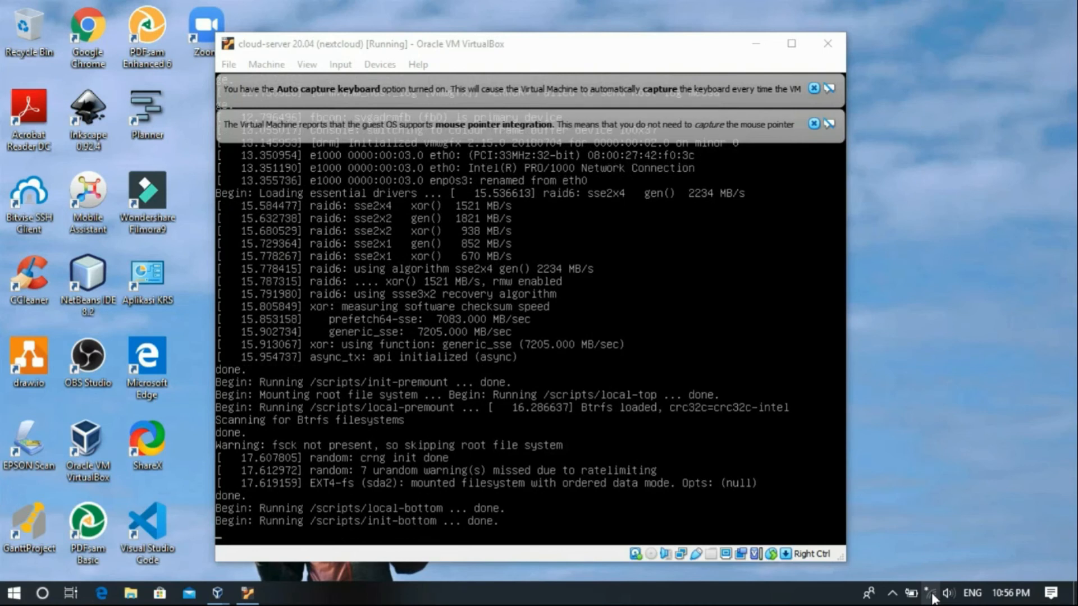
left_click(931, 595)
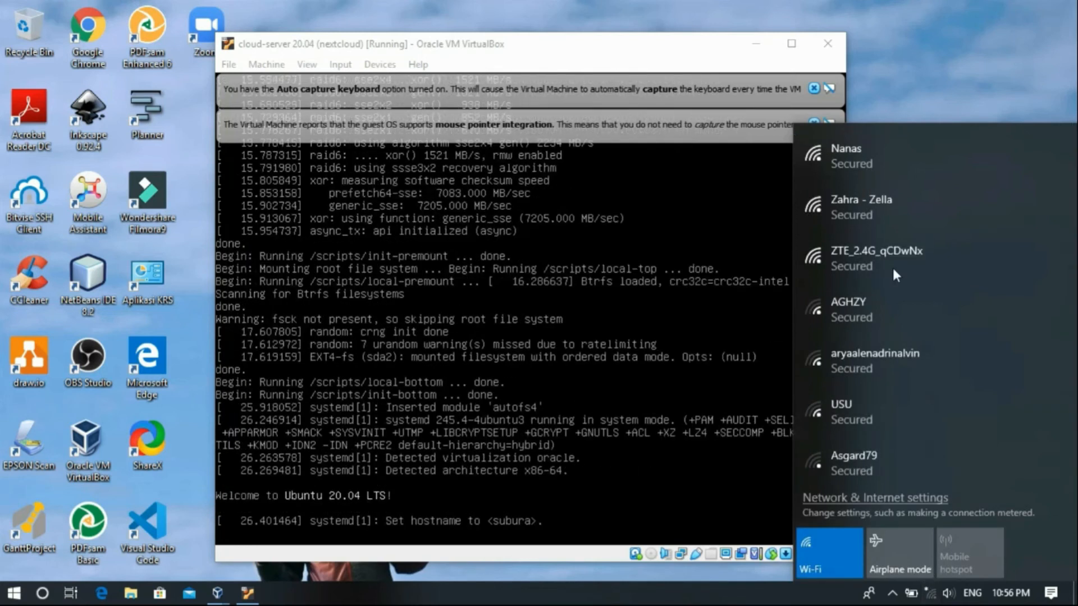
left_click(858, 151)
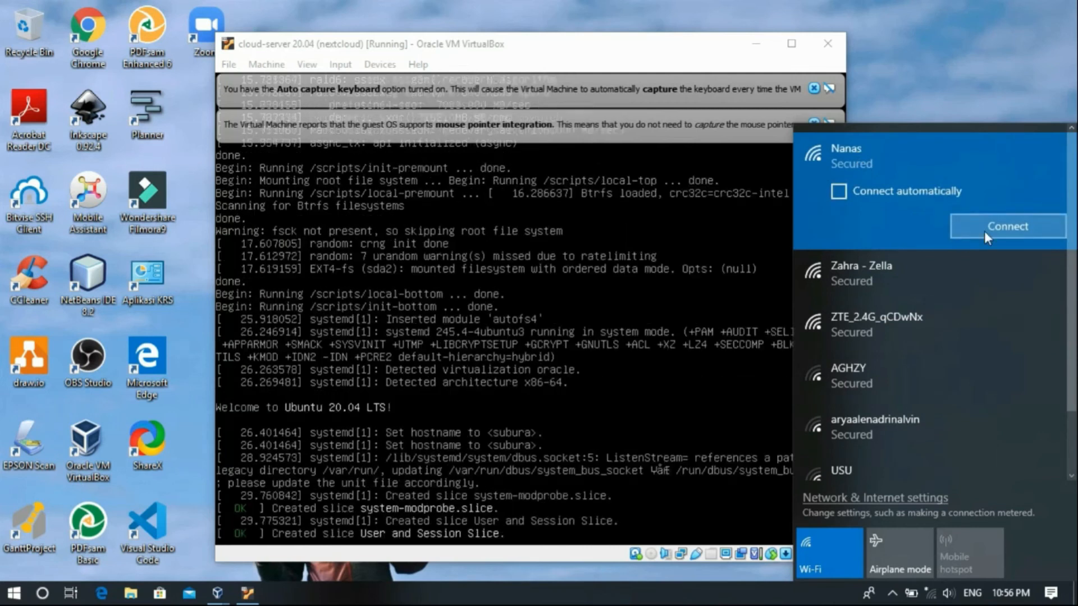
left_click(984, 229)
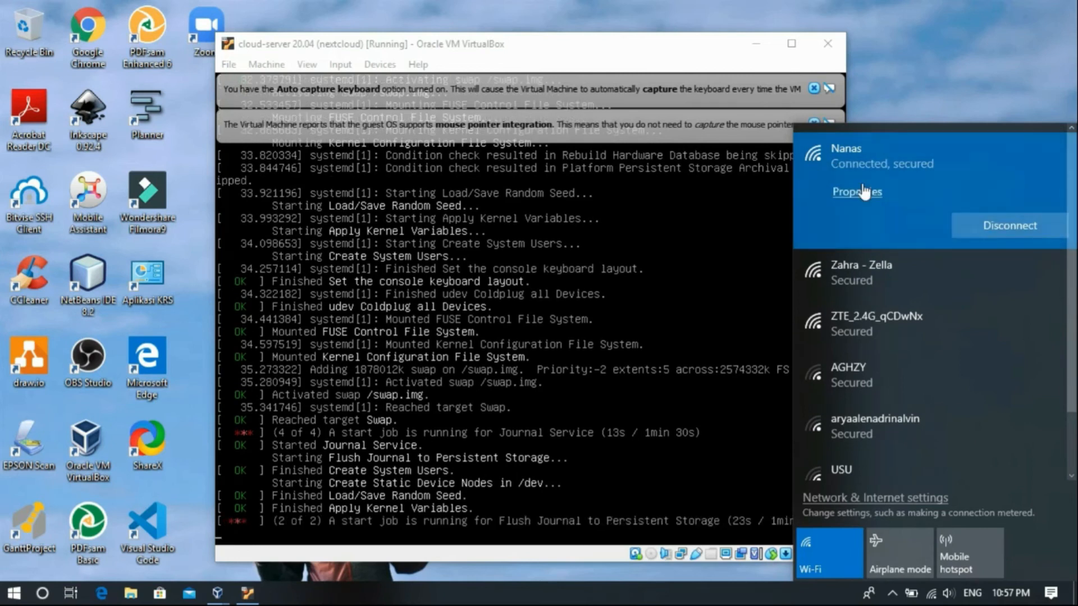
left_click(932, 101)
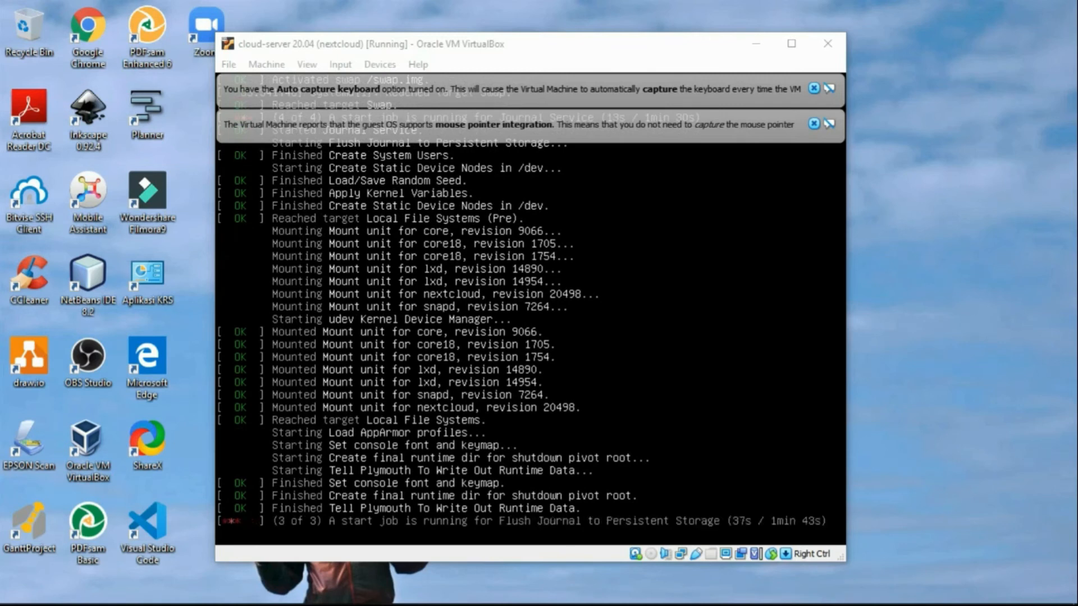
Bring the running cloud-server 20.04 window to the front and dismiss its keyboard capture and mouse integration notices.
mouse_move(272, 604)
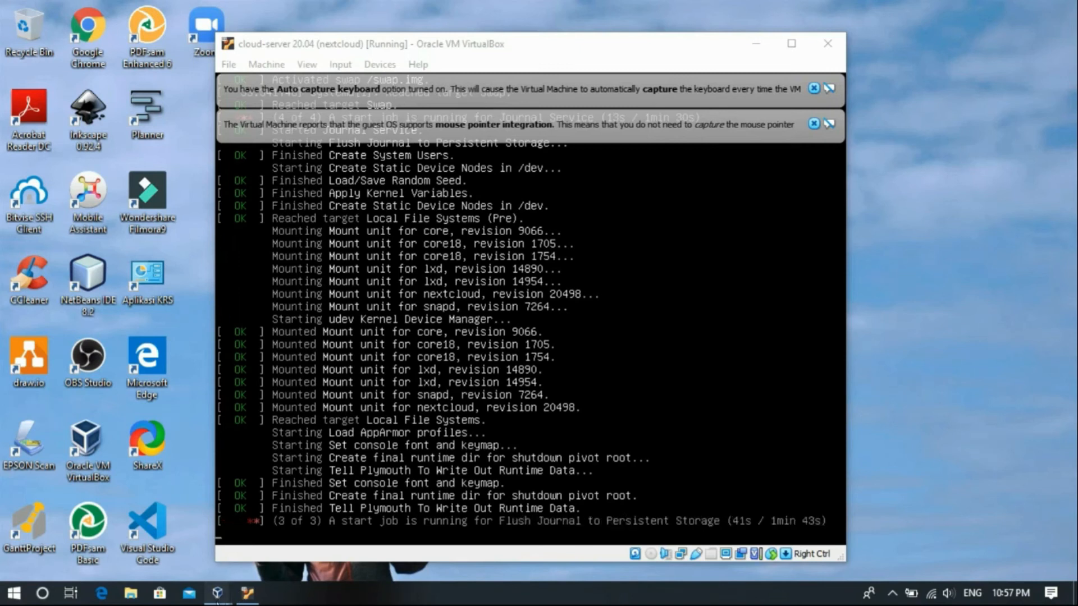
left_click(217, 593)
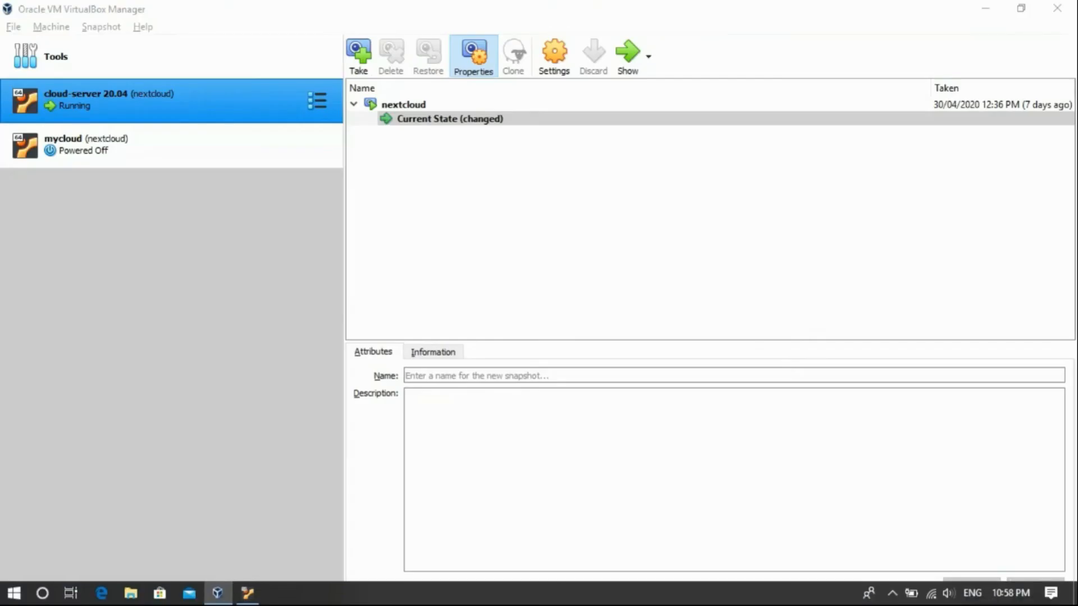
left_click(248, 593)
key("alt+Tab")
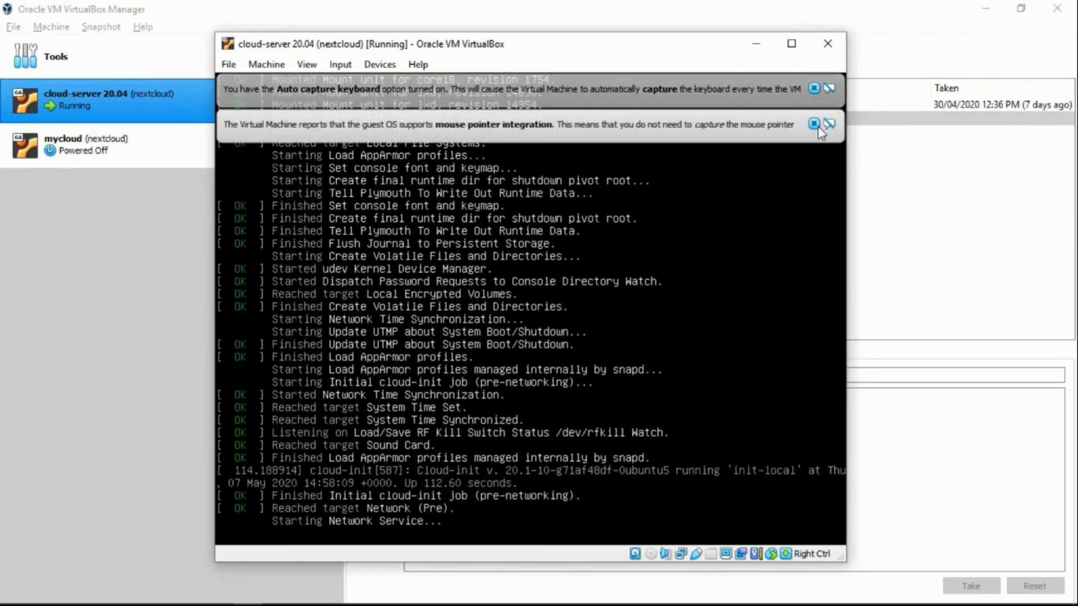
left_click(814, 124)
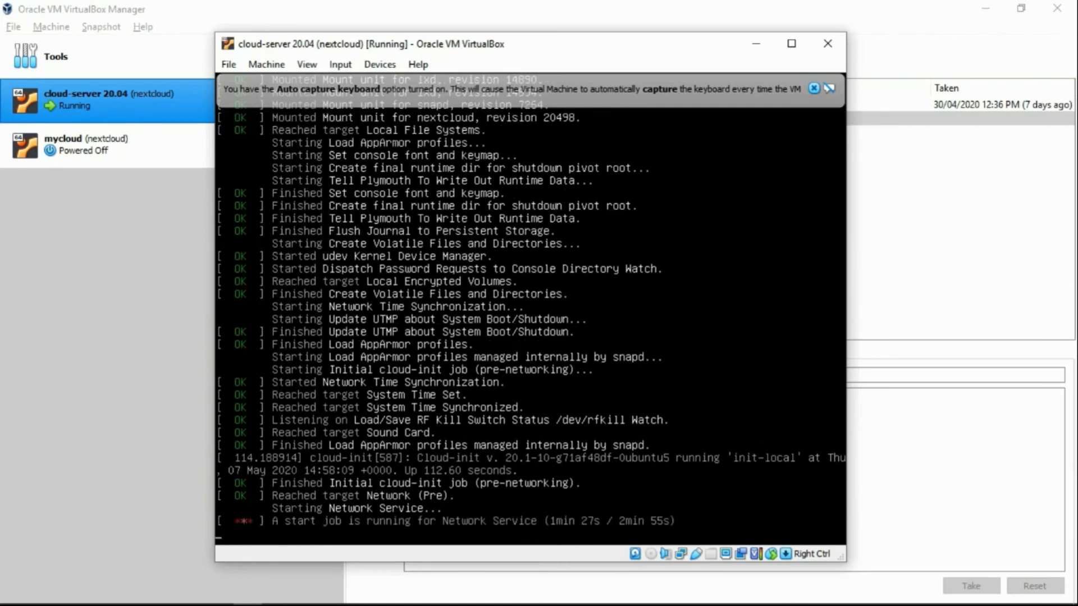
left_click(814, 89)
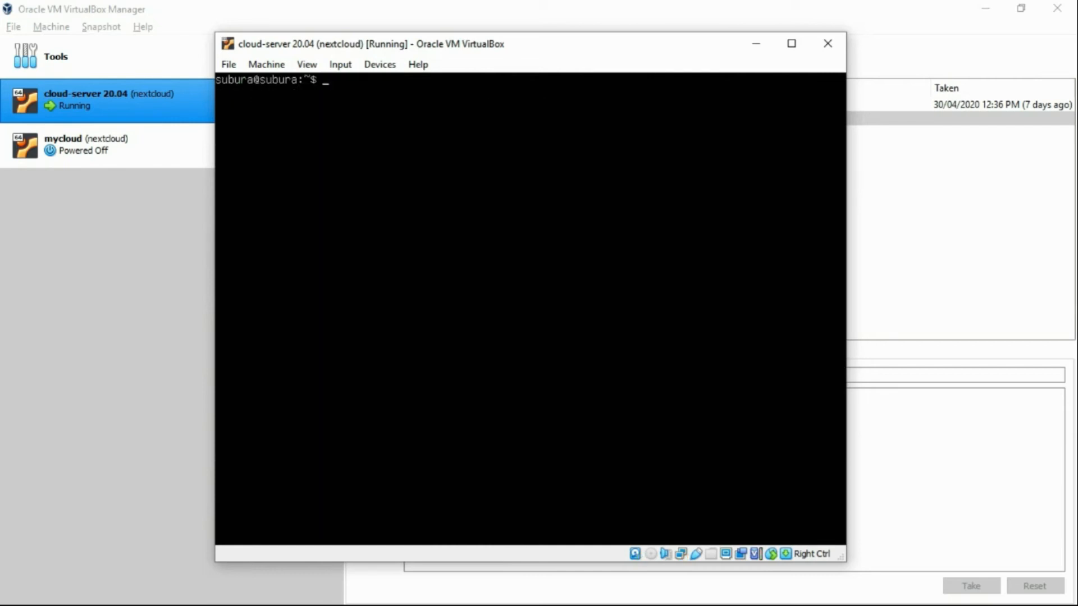
Test the server's internet connection by pinging detik.com, and list its network interfaces with ifconfig.
type("ping detik.com")
key("Return")
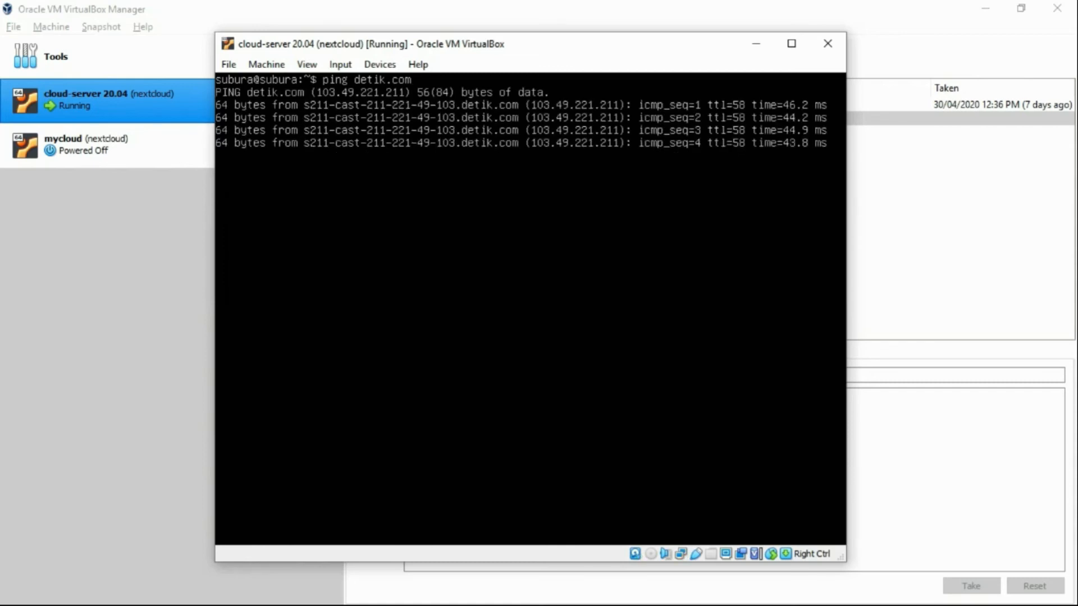
key("ctrl+c")
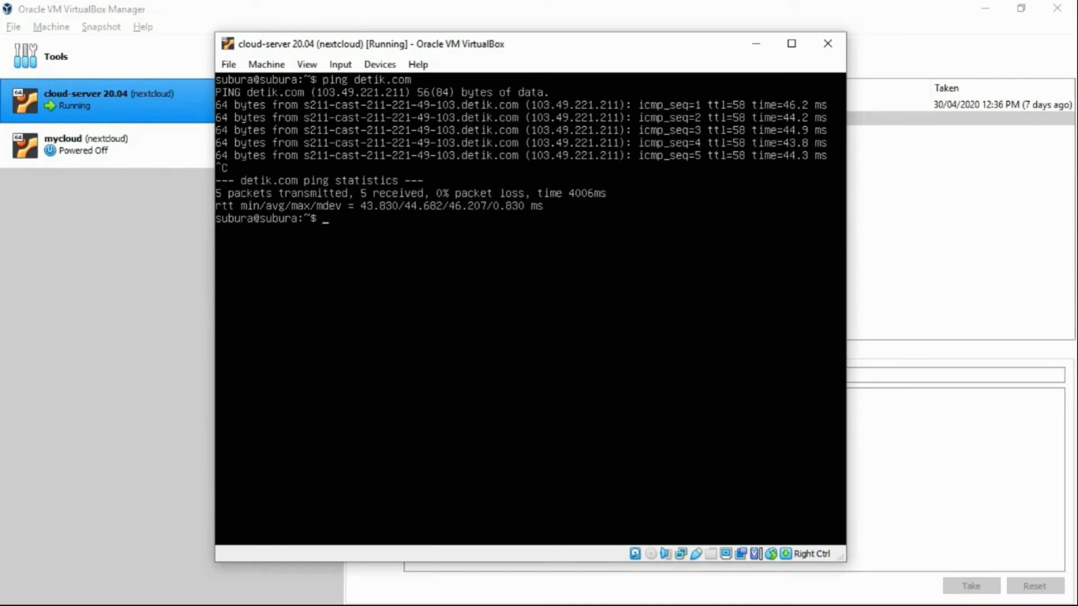
type("ifconfig")
key("Return")
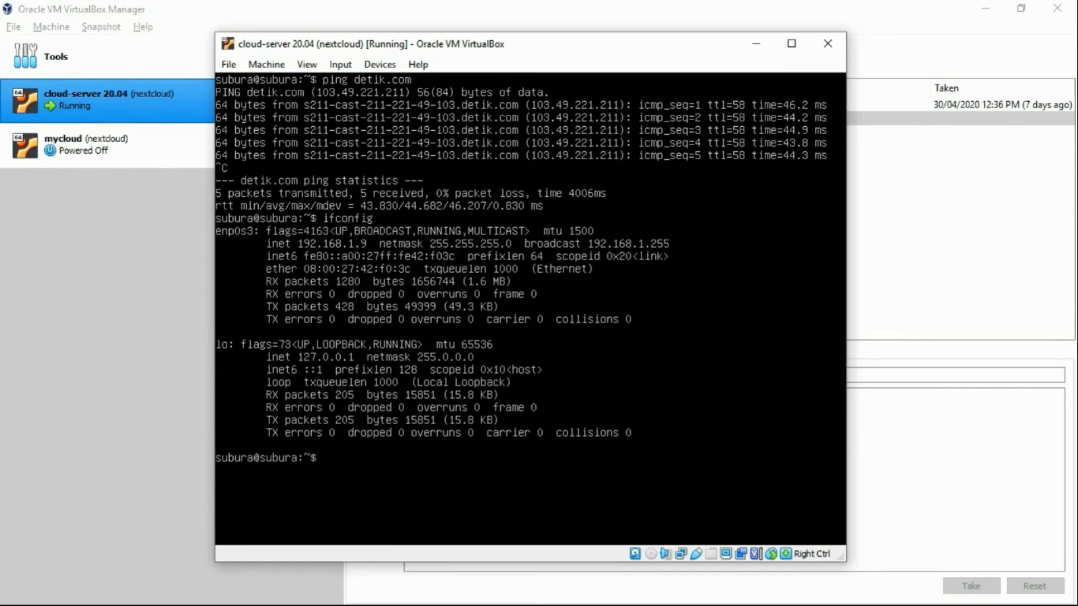
Try to open /var/snap/nextcloud/current/nextcloud/config/ in nano with sudo, entering the account password, and exit the editor.
type("sudo nano /var/sn")
key("Tab")
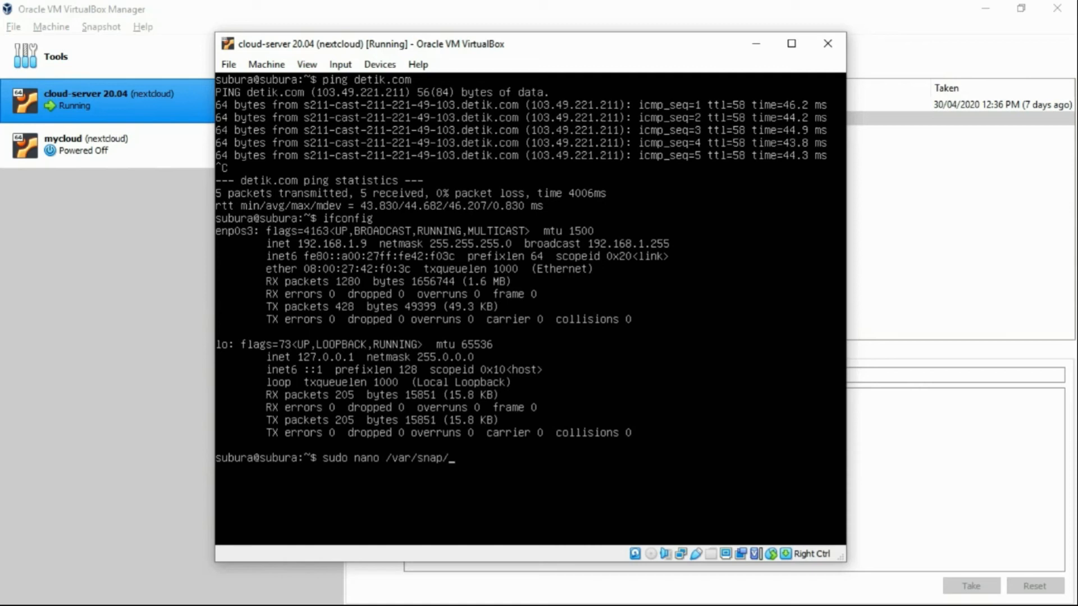
type("n")
key("Tab")
type("cur")
key("Tab")
type("ne")
key("Tab")
type("co")
key("Tab")
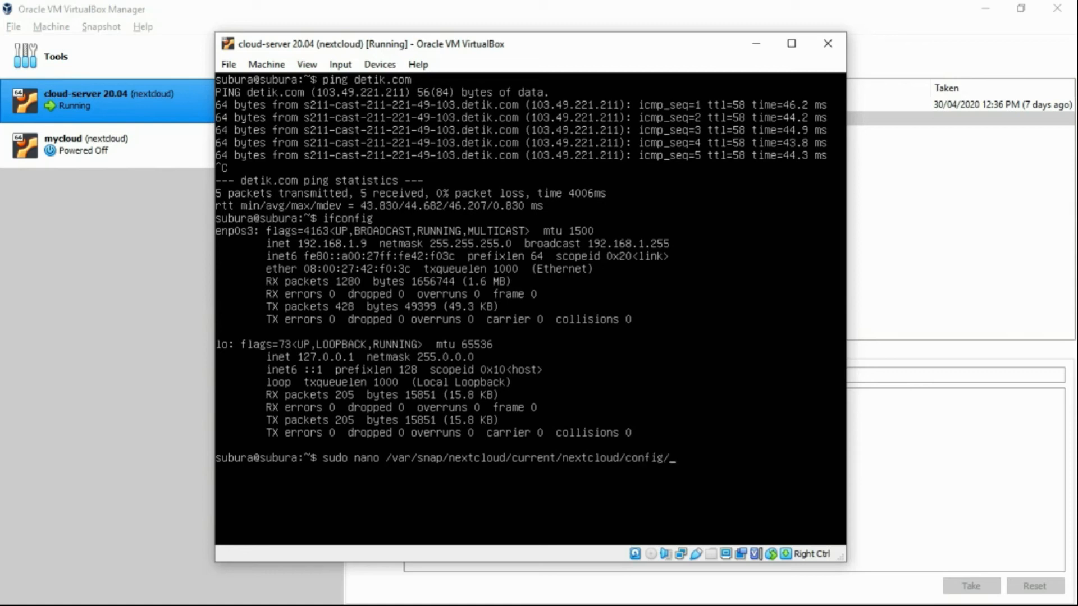
key("Return")
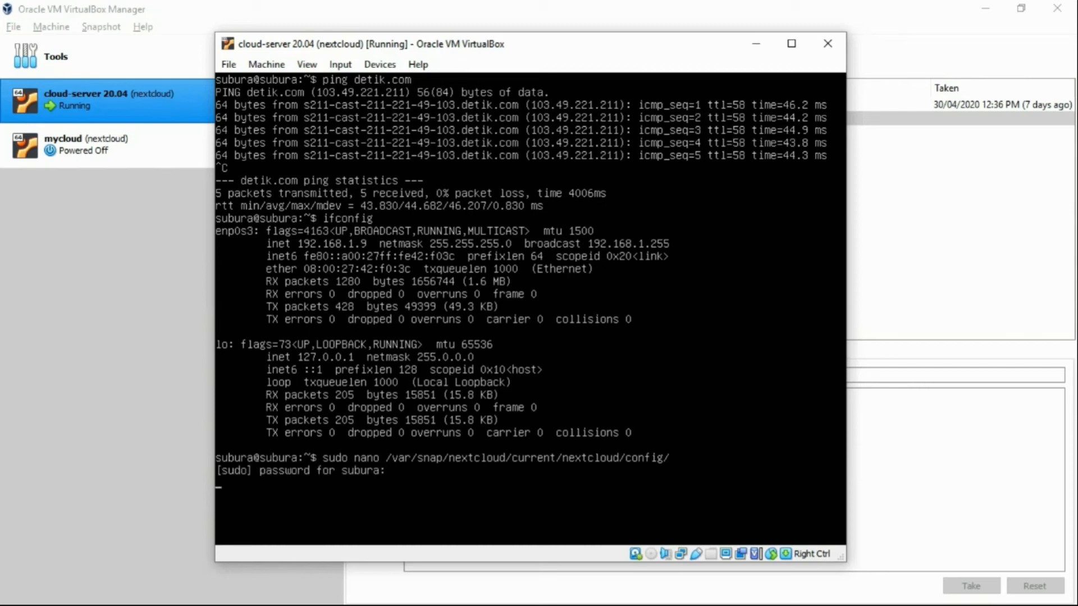
key("Return")
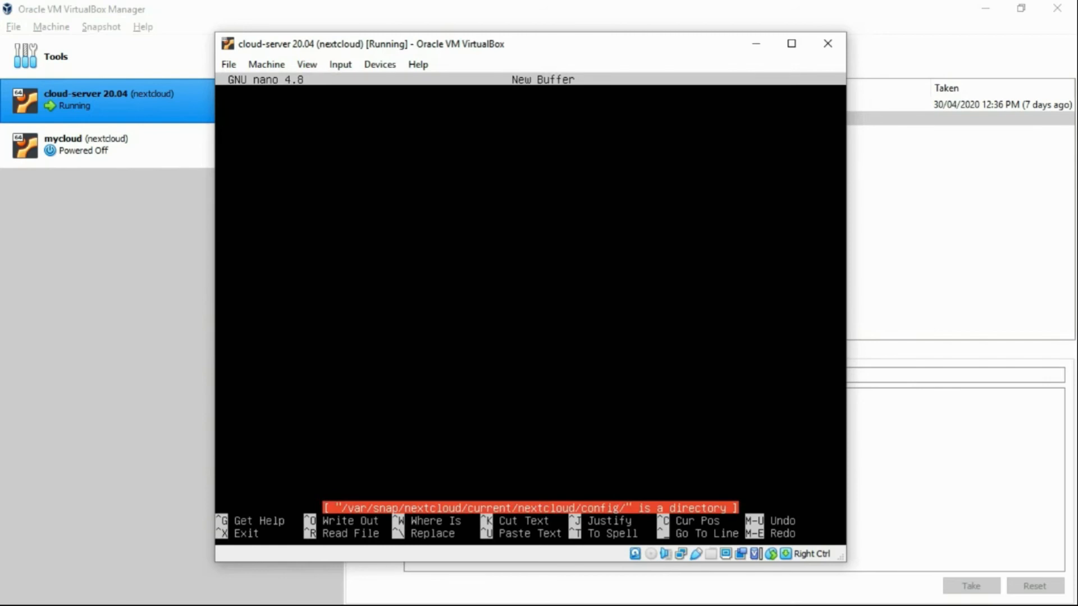
key("ctrl+x")
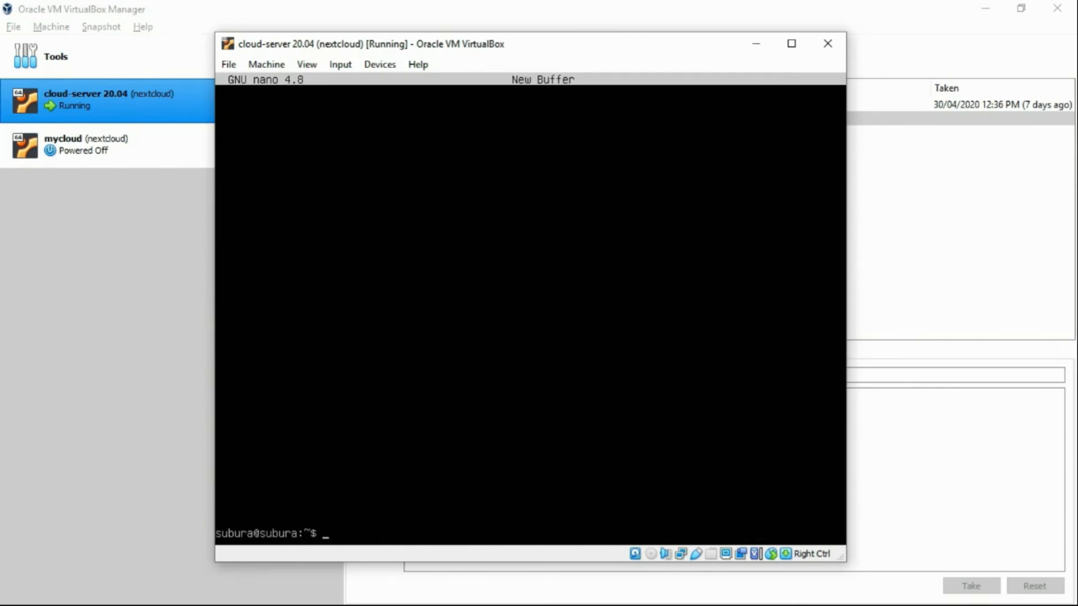
Open /var/snap/nextcloud/current/nextcloud/config/config.php in nano with sudo.
key("Up")
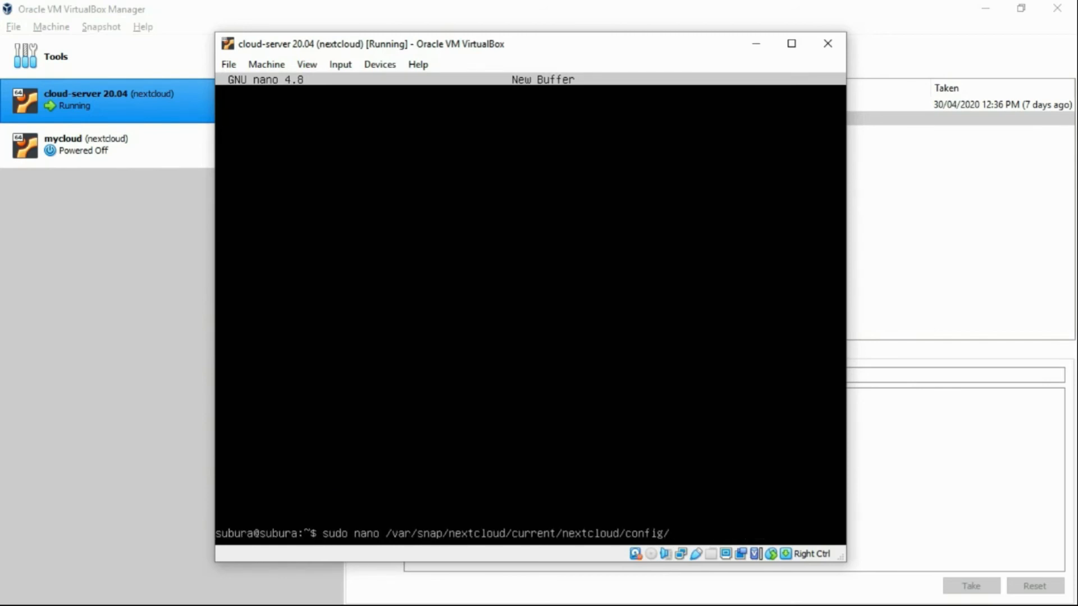
type("config.php")
key("Return")
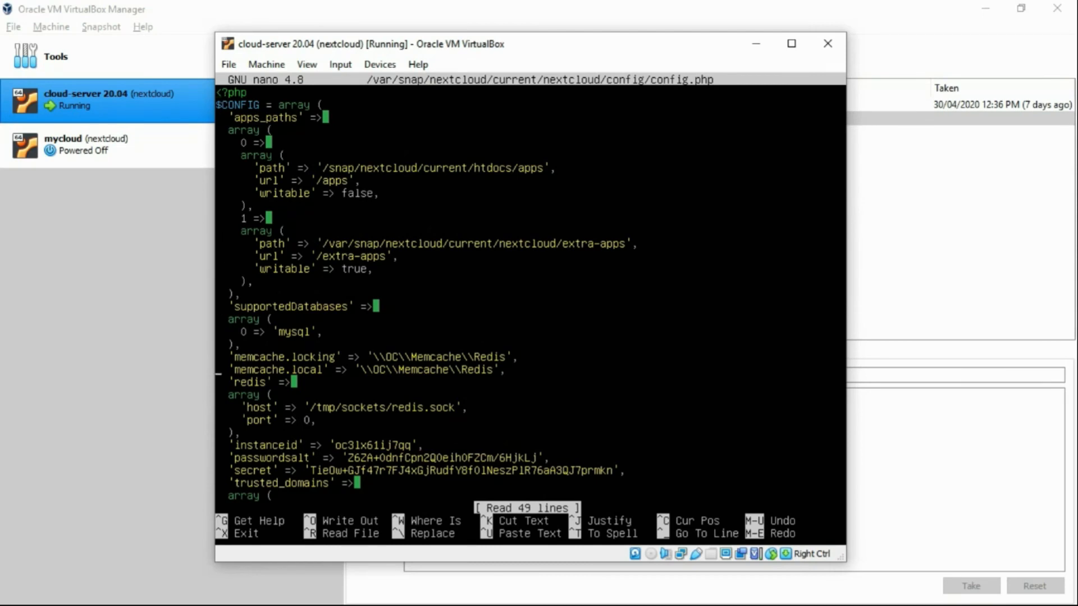
Set the trusted_domains entry 0 in config.php to 192.168.1.9.
key("Down")
key("Down")
key("Down")
key("Down")
key("Down")
key("Down")
key("Down")
key("Down")
key("Down")
key("Down")
key("Down")
key("Down")
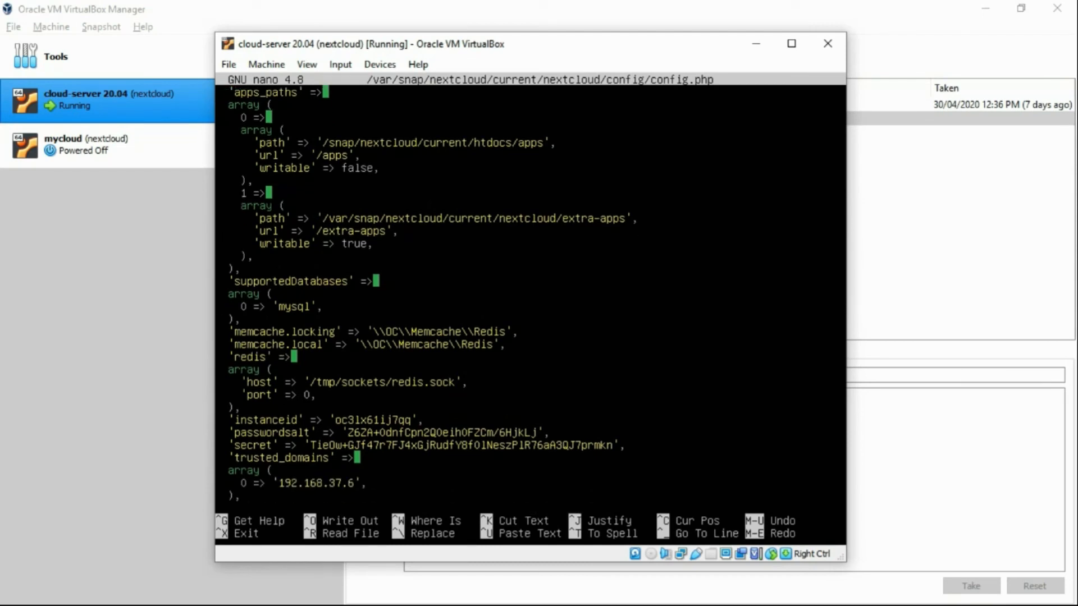
key("Down")
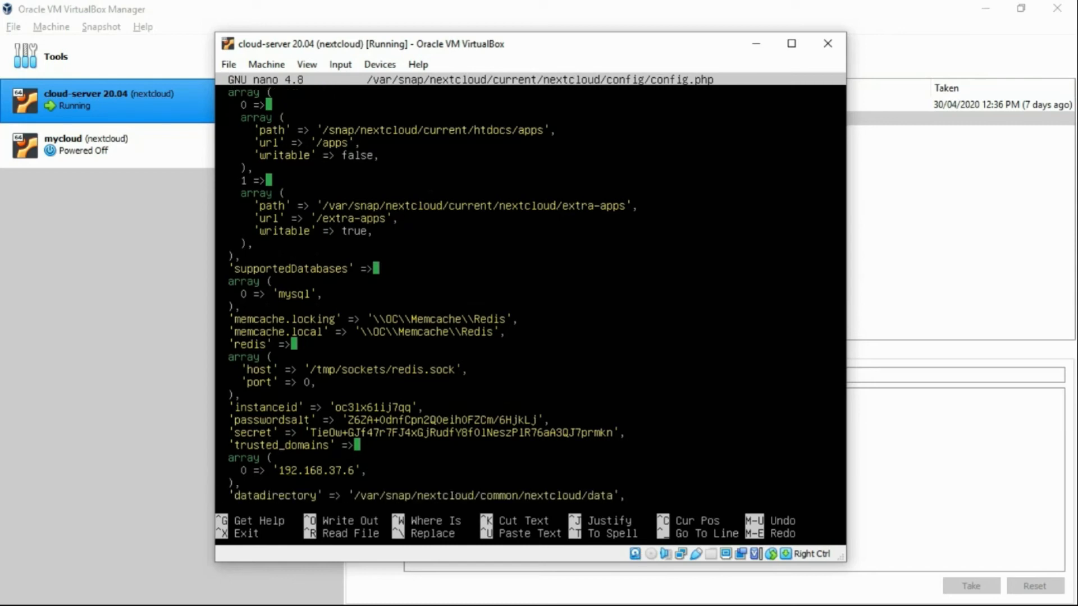
key("BackSpace")
key("BackSpace")
type("1")
key("Delete")
type("9")
key("Down")
key("Down")
key("Down")
key("Down")
key("Down")
key("Down")
key("Down")
key("Down")
key("Down")
key("Down")
key("Down")
key("Down")
key("Down")
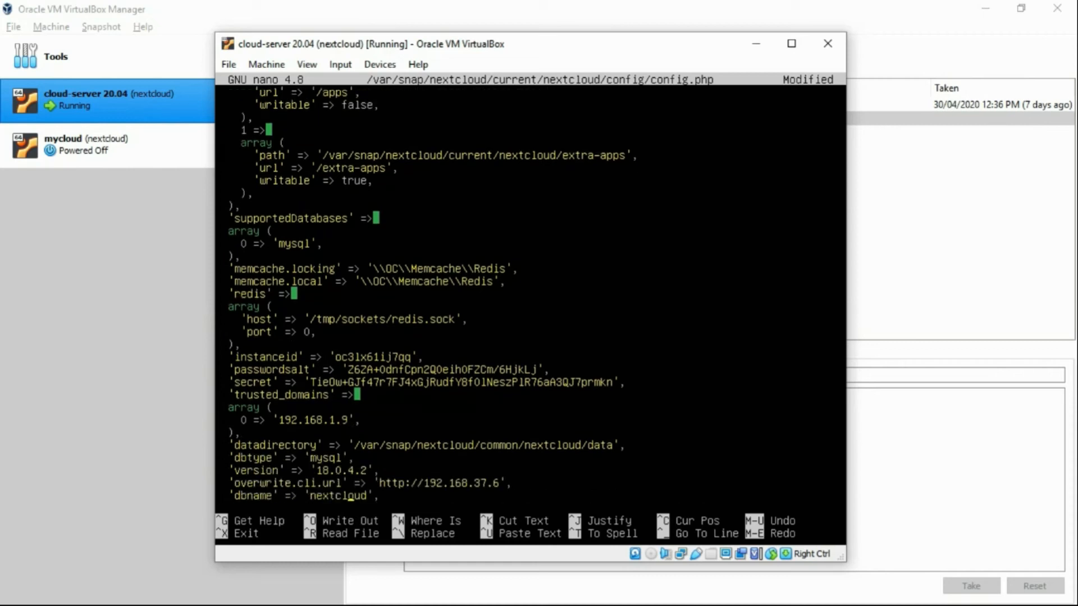
key("Down")
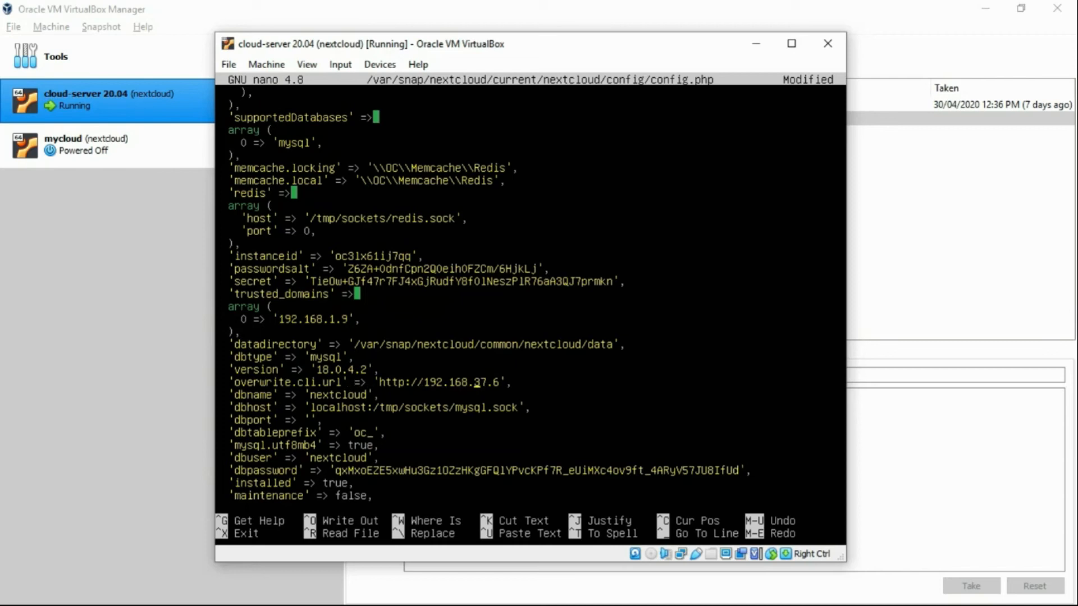
key("Delete")
key("Delete")
type("1")
key("Right")
key("Delete")
type("9")
key("ctrl+x")
key("y")
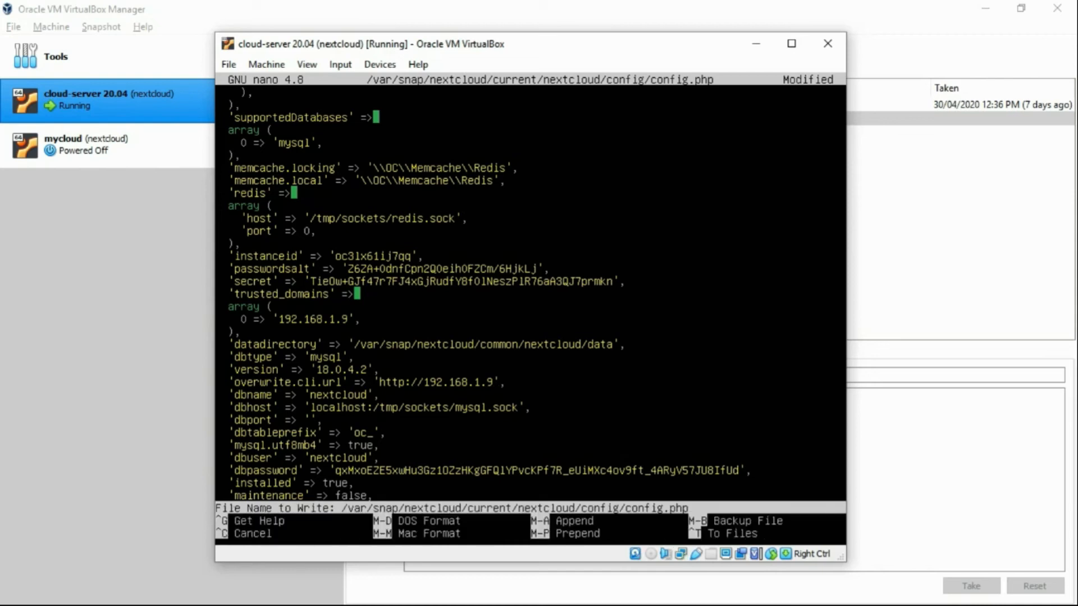
key("Return")
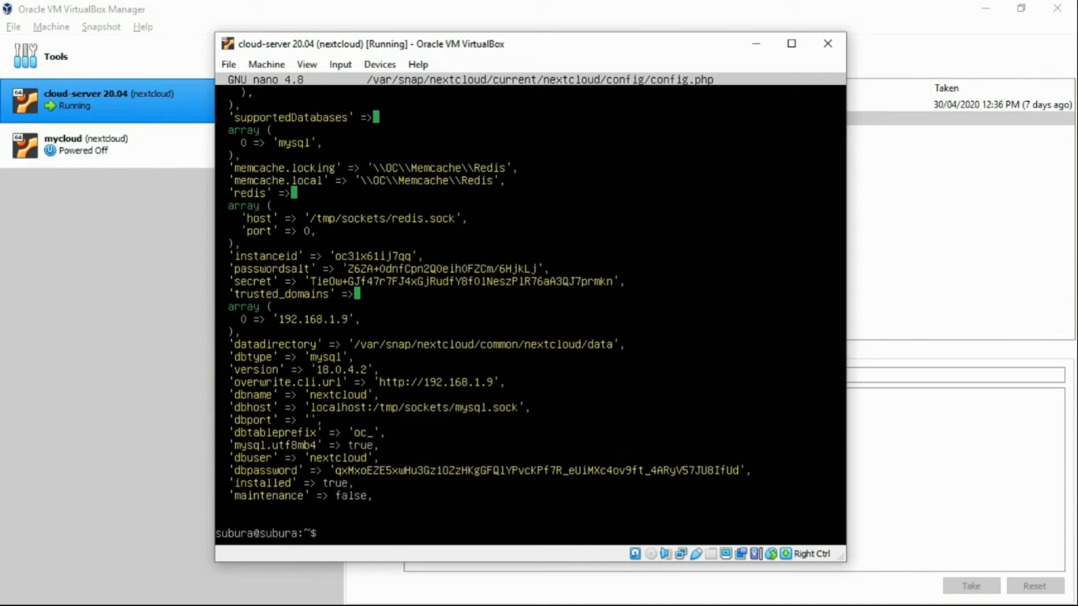
Clear the server terminal and minimize the VirtualBox Manager window.
type("clear")
key("Return")
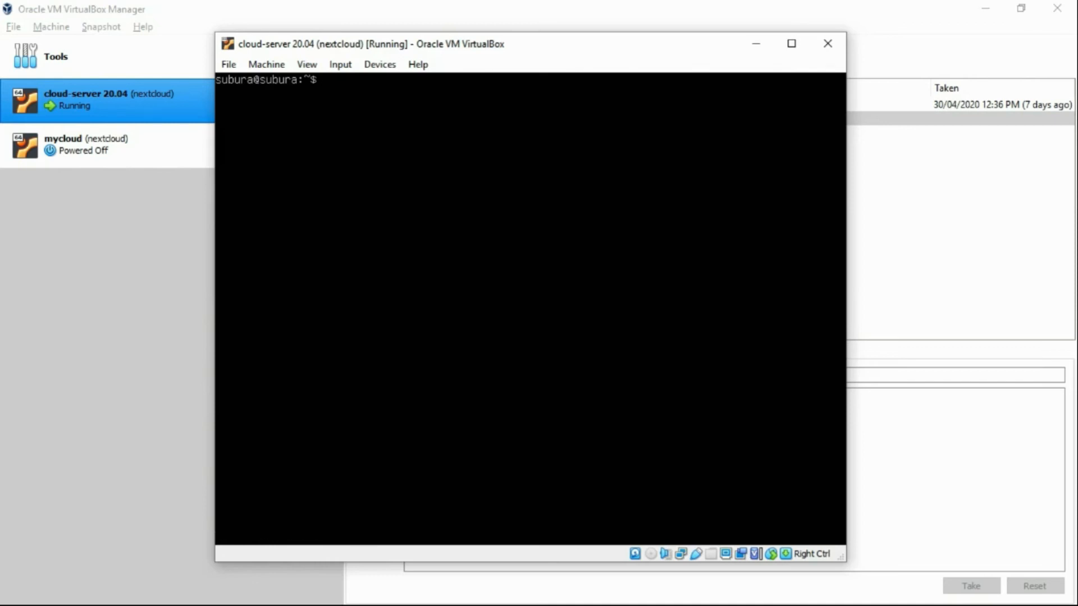
left_click(988, 9)
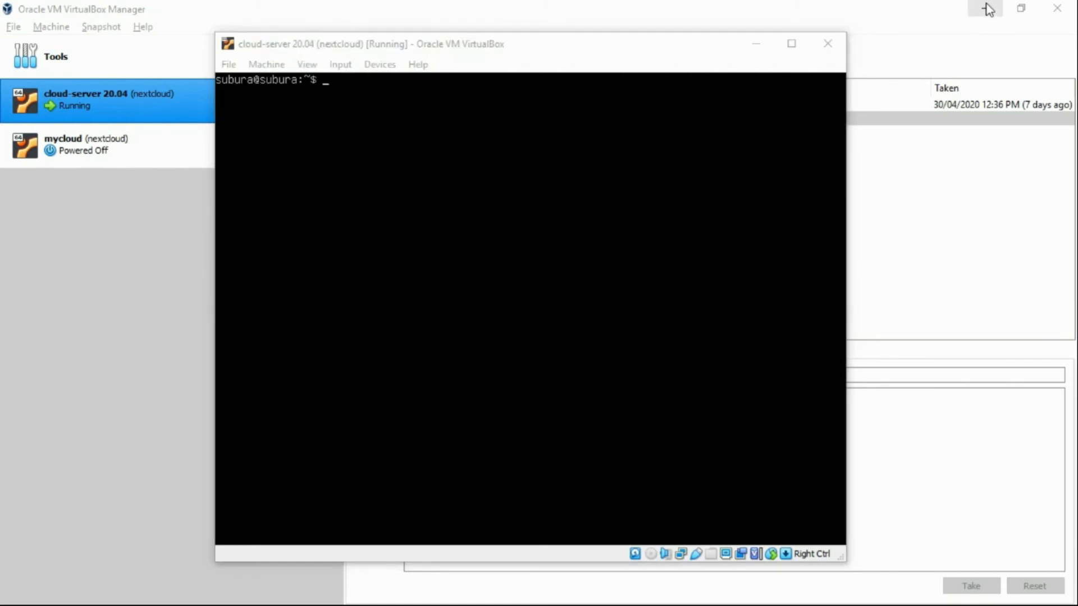
left_click(989, 7)
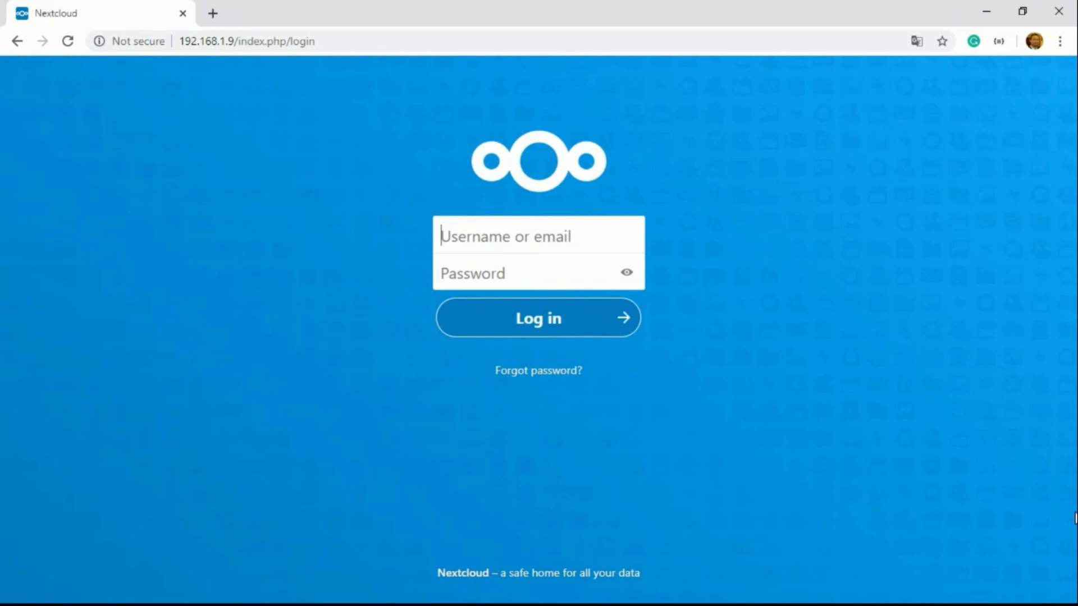
Log in to Nextcloud at 192.168.1.9 with the account username and password, and dismiss the browser's change-password notice.
type("subura")
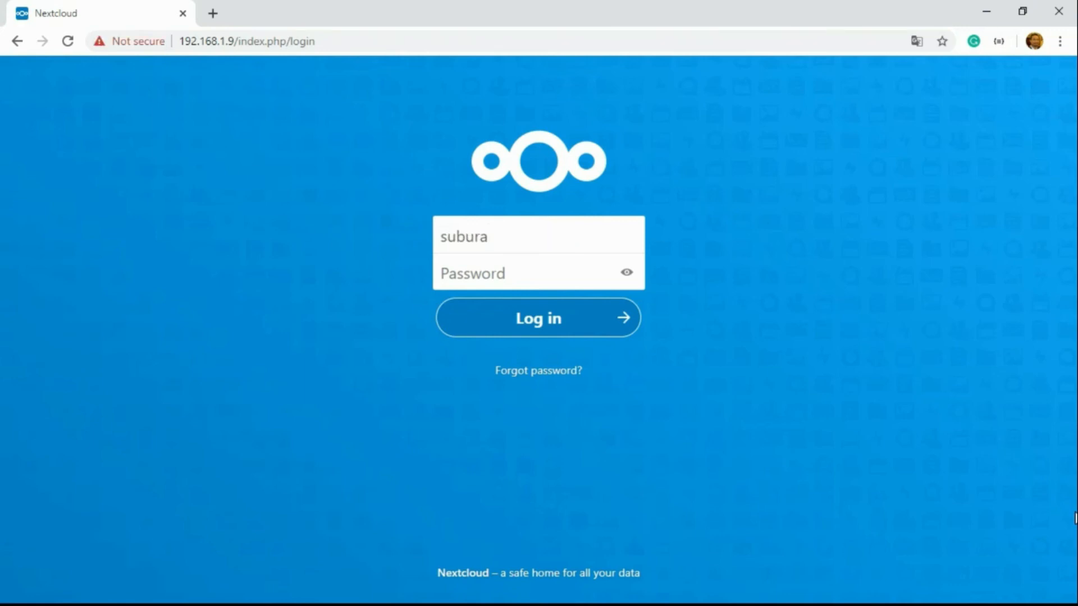
key("Tab")
type("••••••")
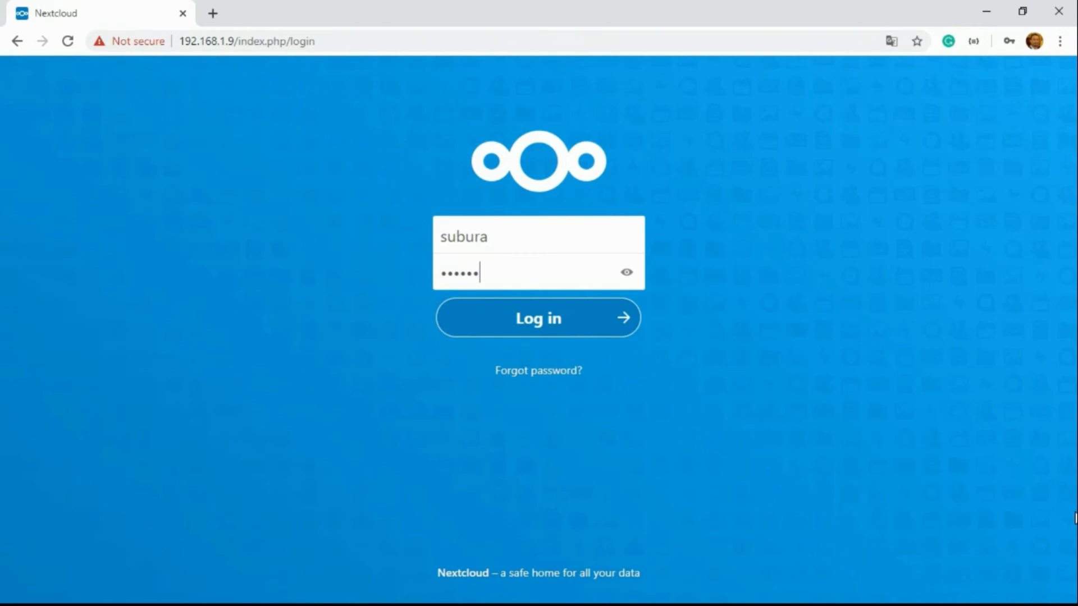
key("Return")
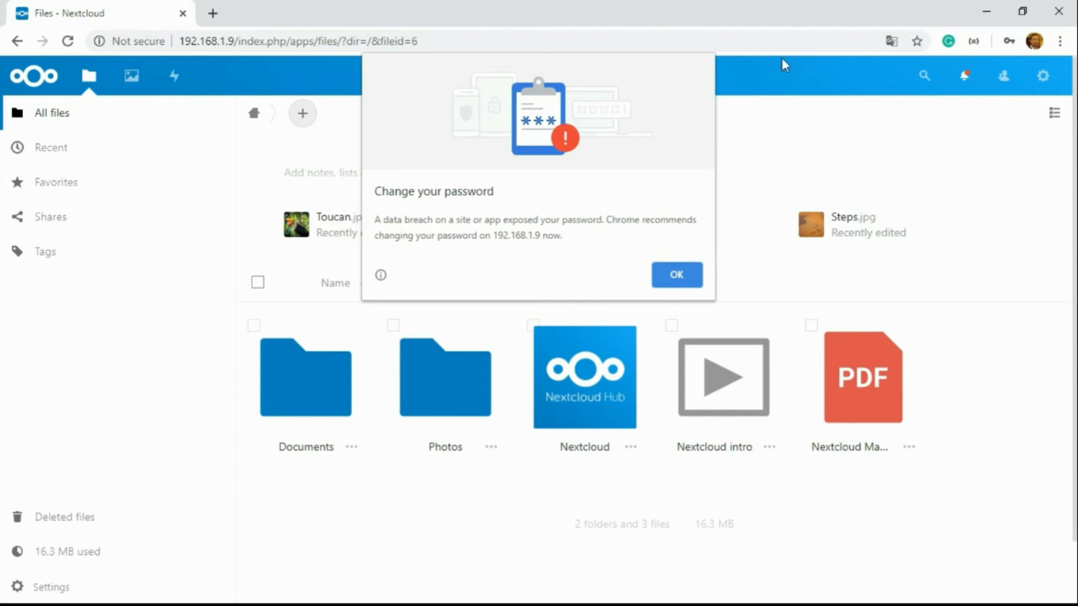
left_click(680, 281)
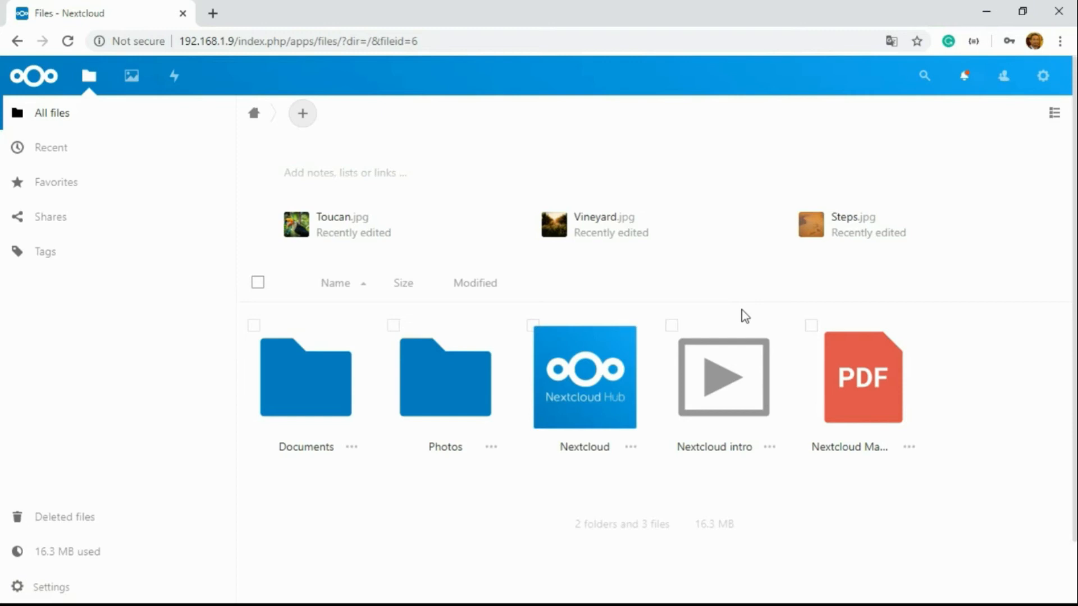
Play the phone demonstration on the slide and log in to Nextcloud at 192.168.1.8 with the account username and password.
mouse_move(235, 482)
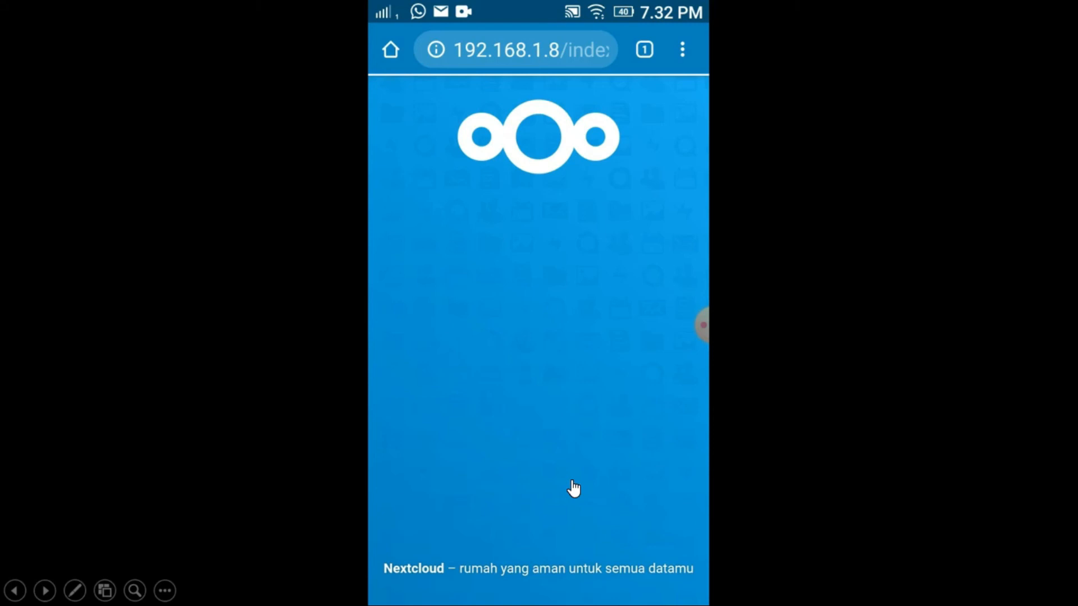
mouse_move(291, 565)
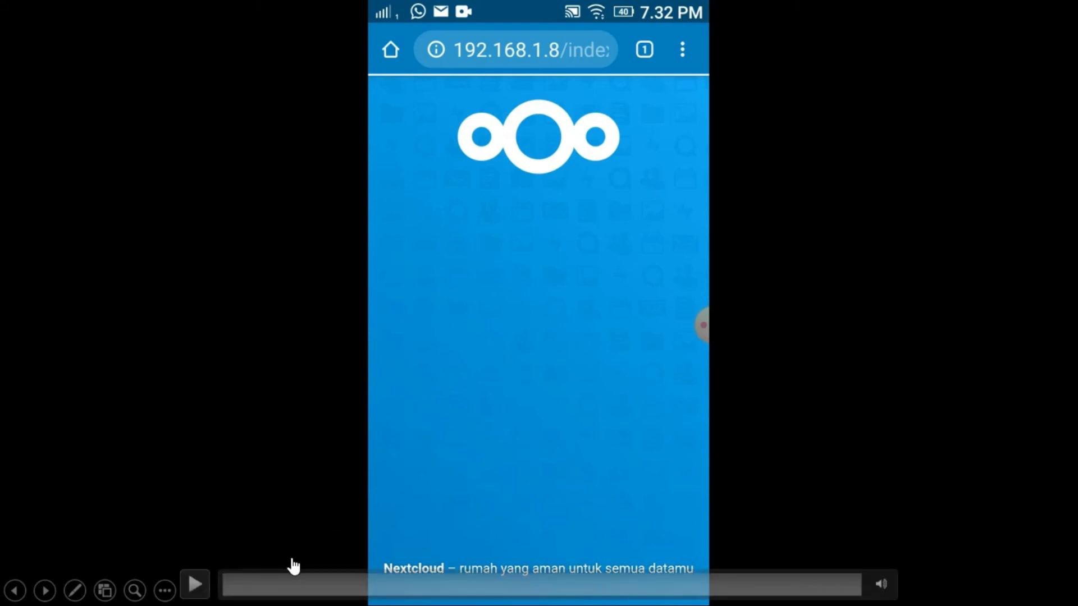
left_click(192, 583)
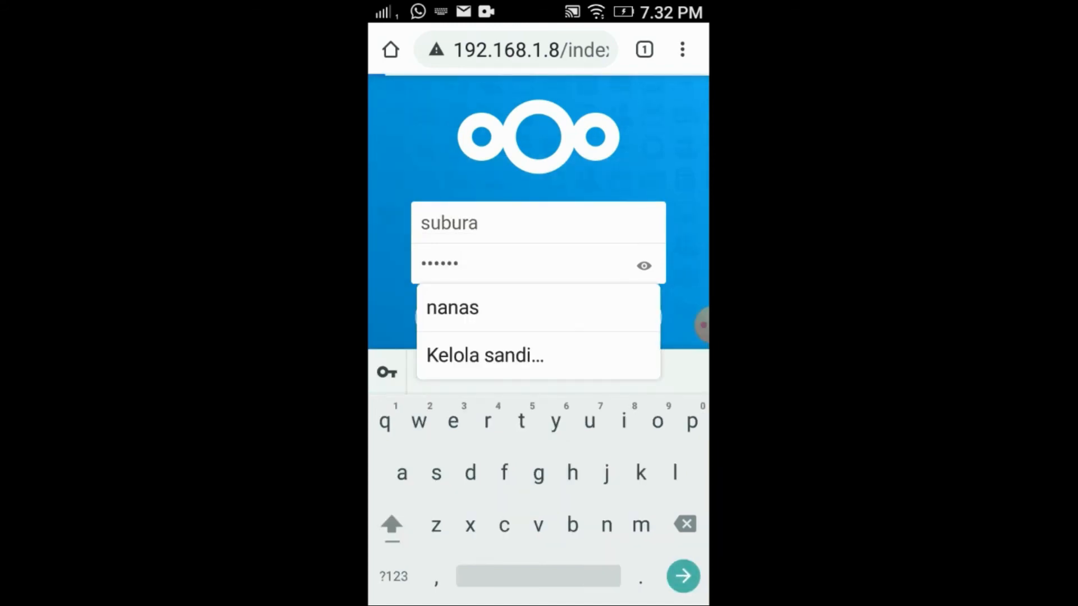
key("Return")
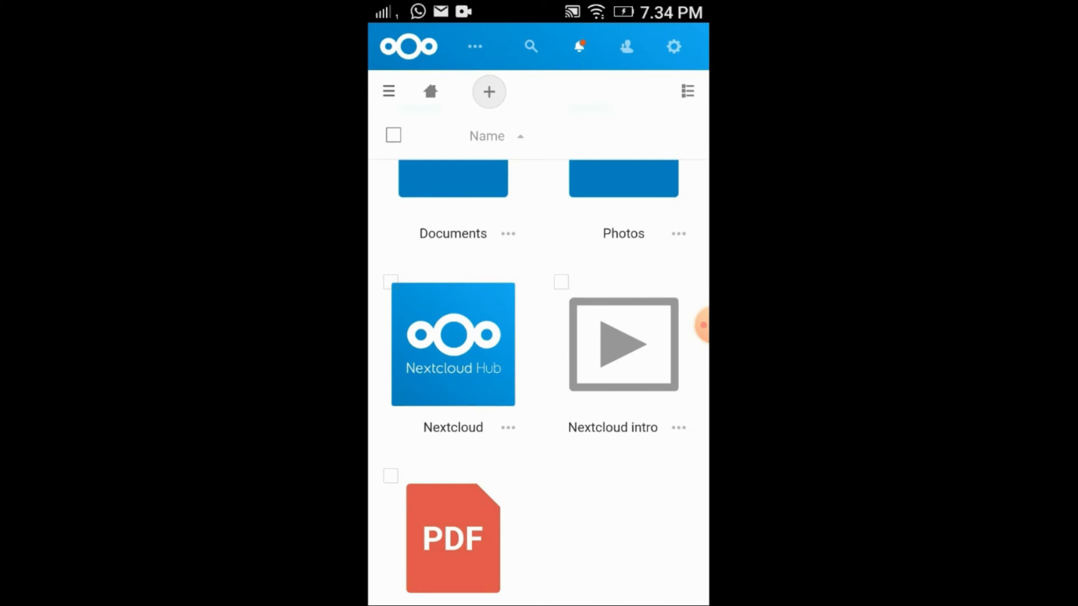
View Nextcloud.png in the file viewer, advance to Nextcloud intro.mp4, and close the viewer.
left_click(453, 345)
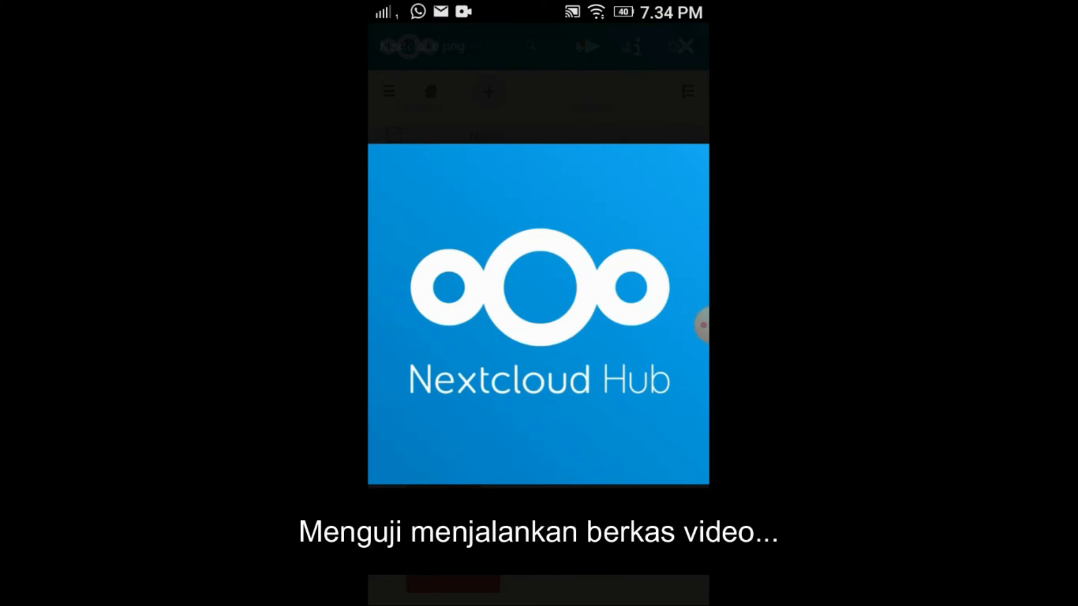
left_click(539, 314)
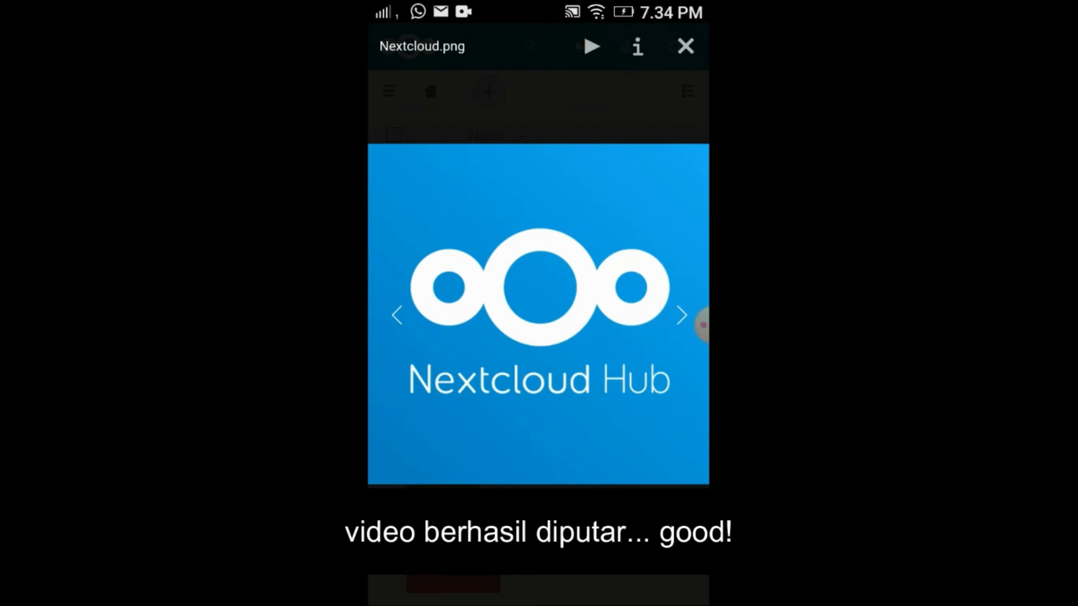
left_click(668, 315)
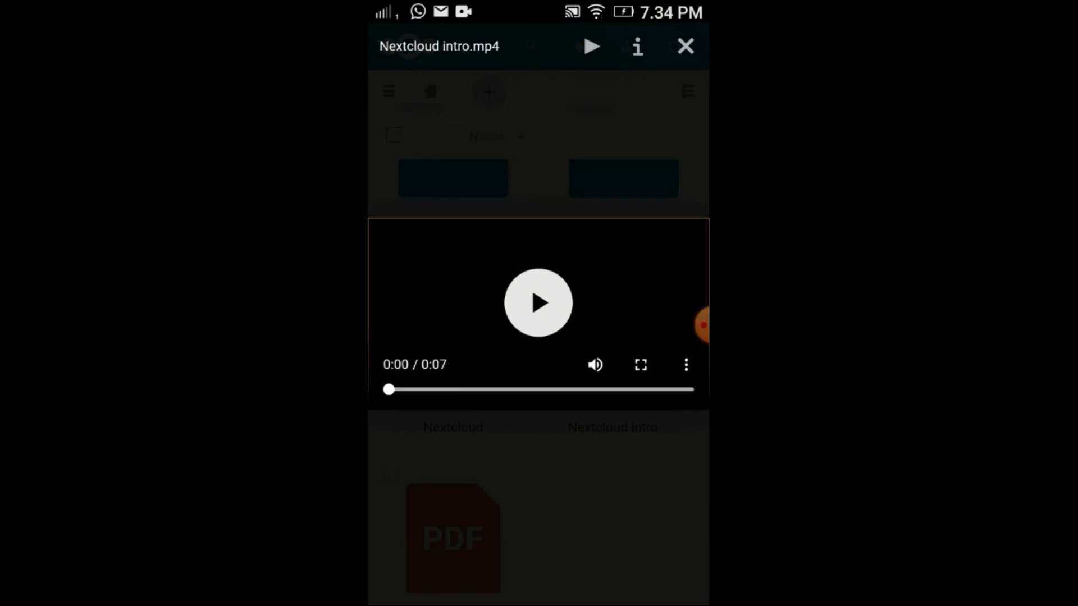
left_click(686, 46)
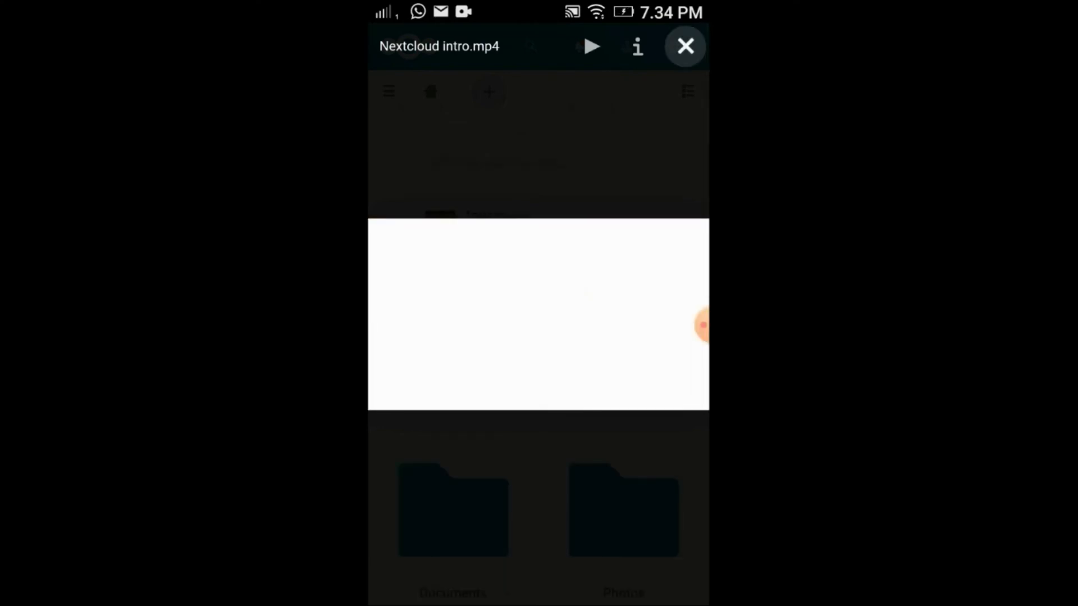
Upload the VID-20200508-WA0038.mp4 video from the phone's Galeri to the Nextcloud home folder and check it in the file list.
left_click(489, 92)
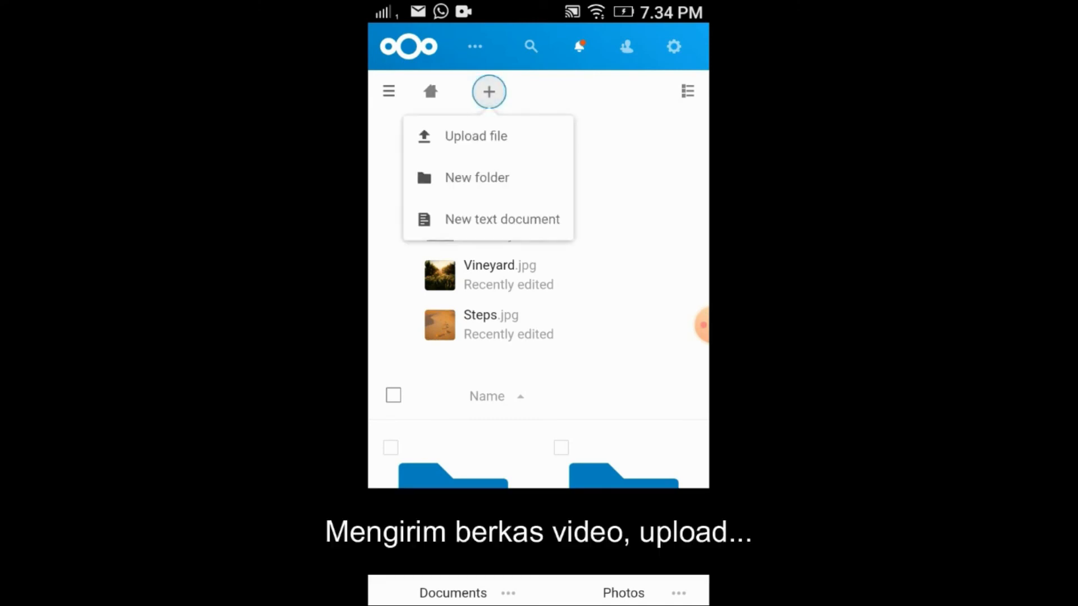
left_click(476, 136)
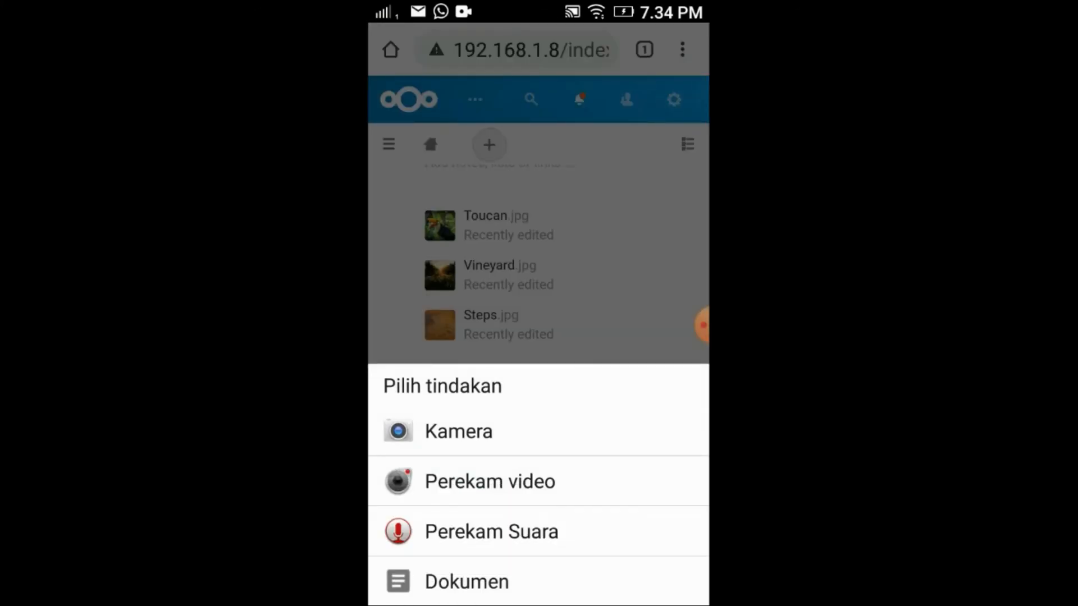
left_click(466, 581)
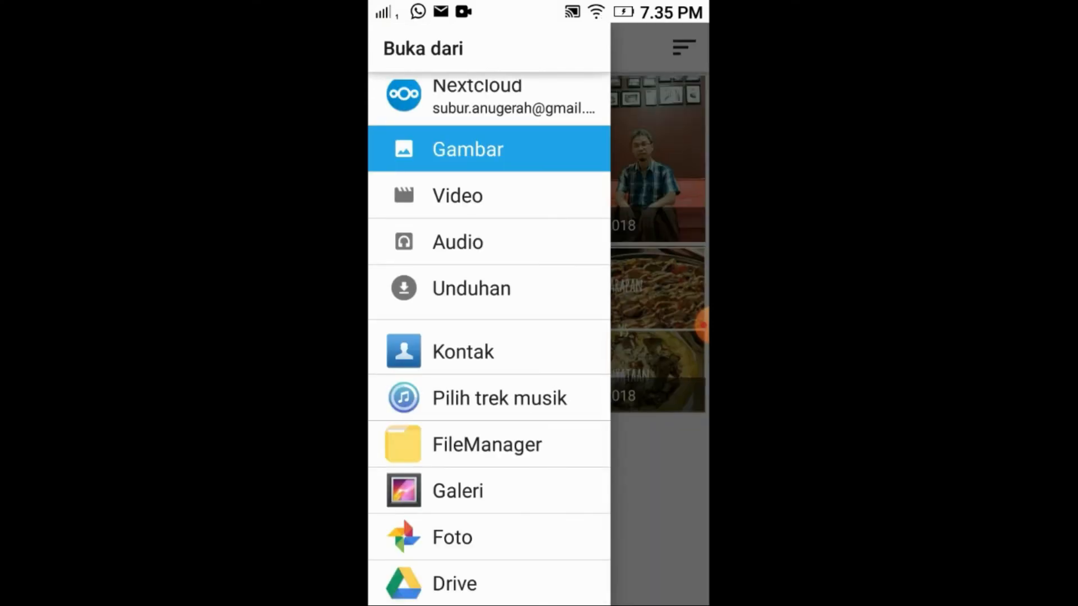
left_click(489, 490)
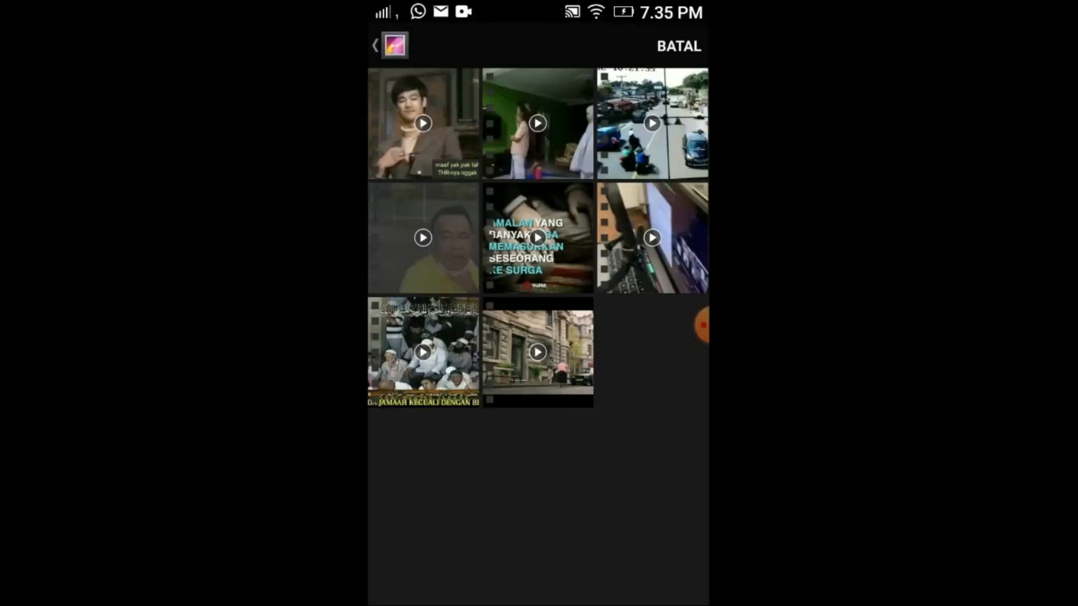
left_click(424, 238)
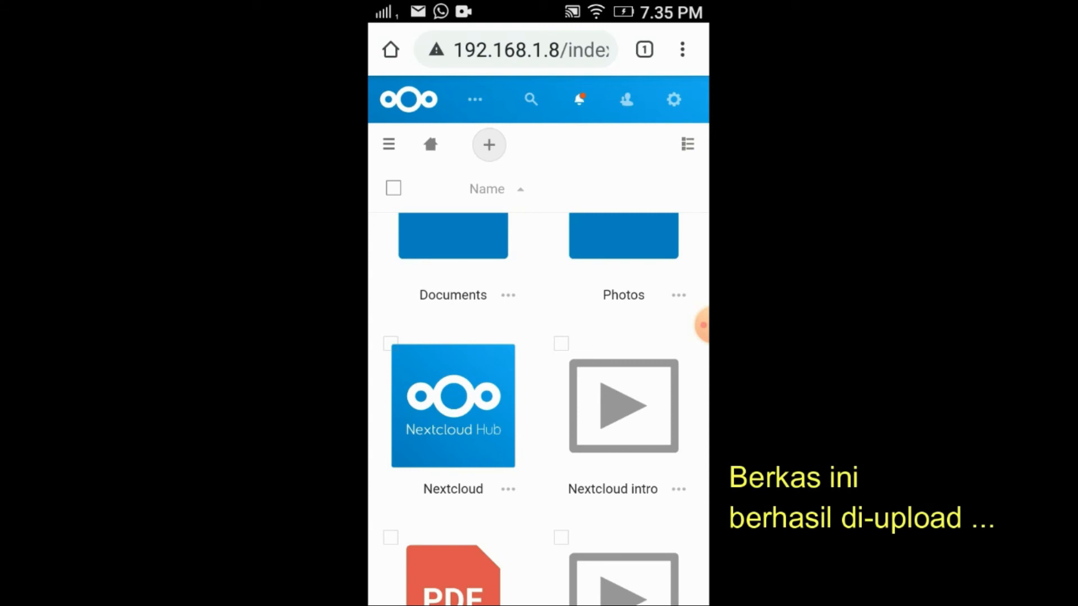
scroll(539, 393, "down", 3)
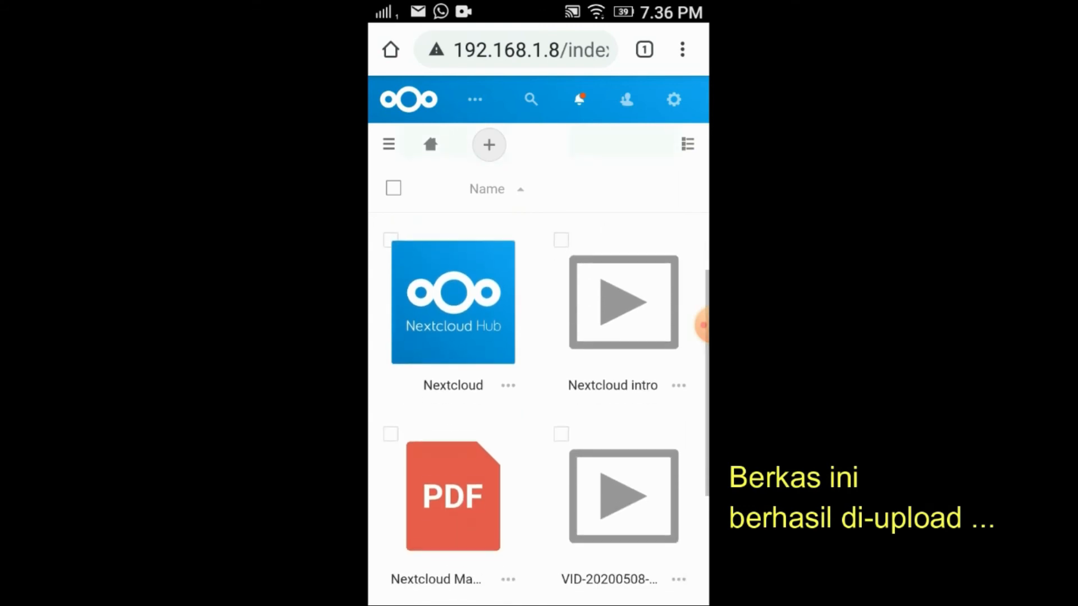
scroll(539, 394, "down", 3)
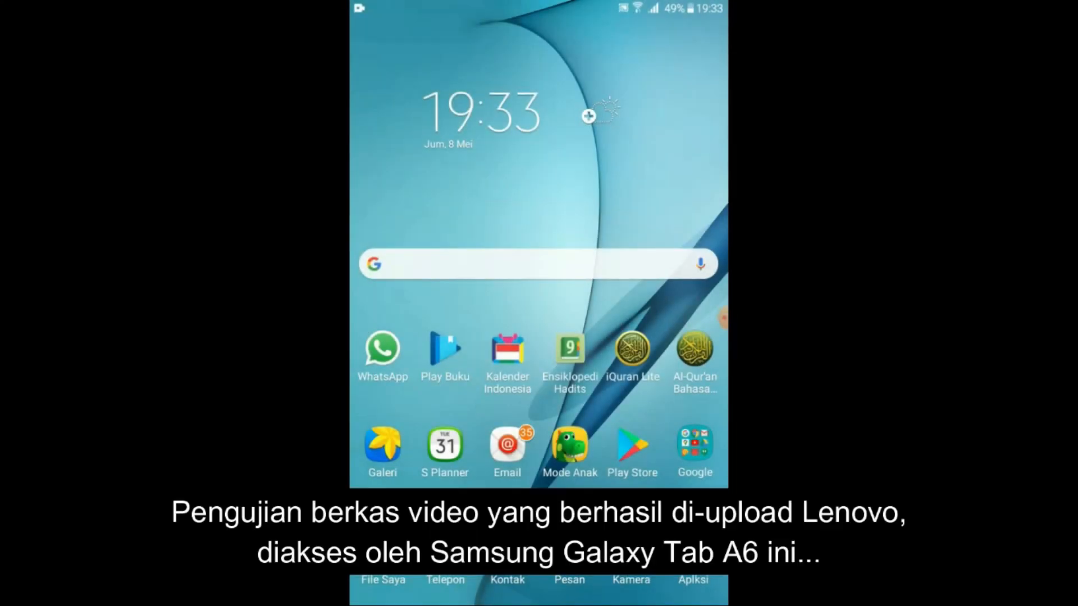
Switch to Chrome on the Samsung tablet and load the Nextcloud login page at 192.168.1.8.
left_click(695, 444)
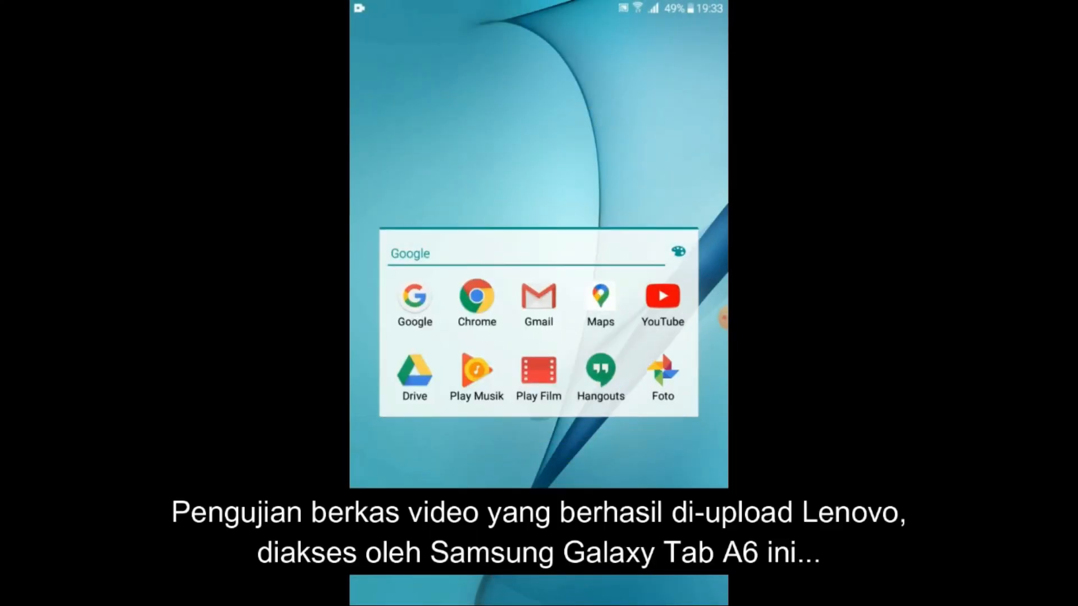
left_click(416, 371)
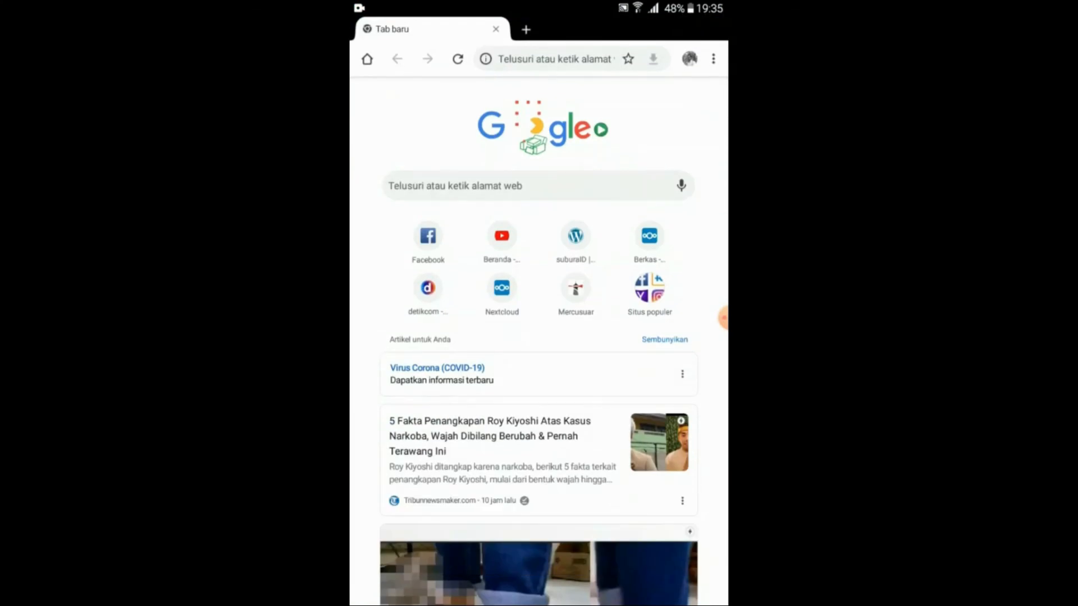
scroll(539, 348, "down", 1)
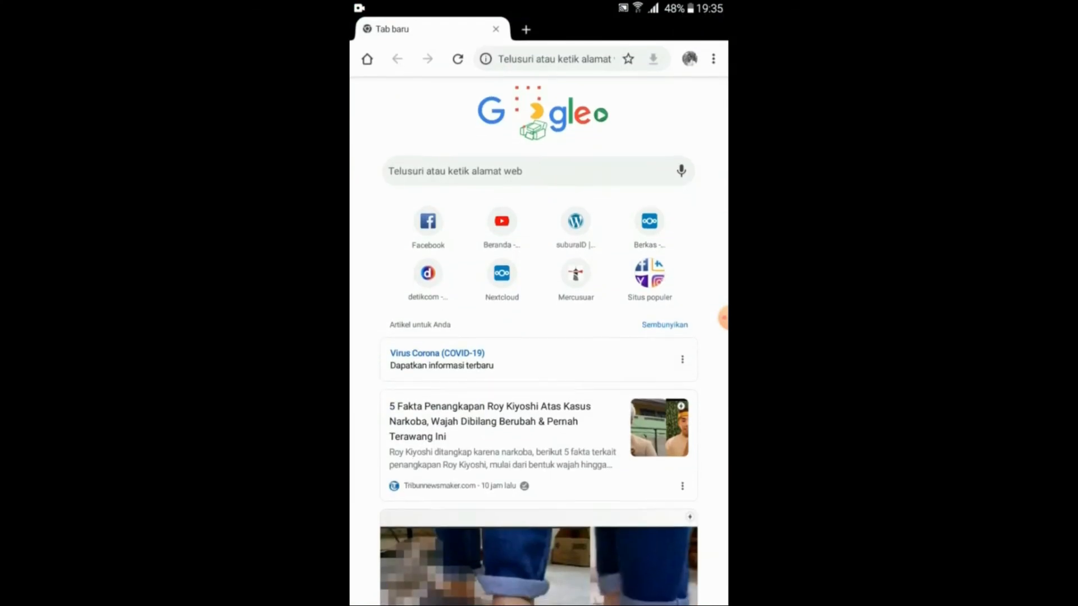
left_click(556, 59)
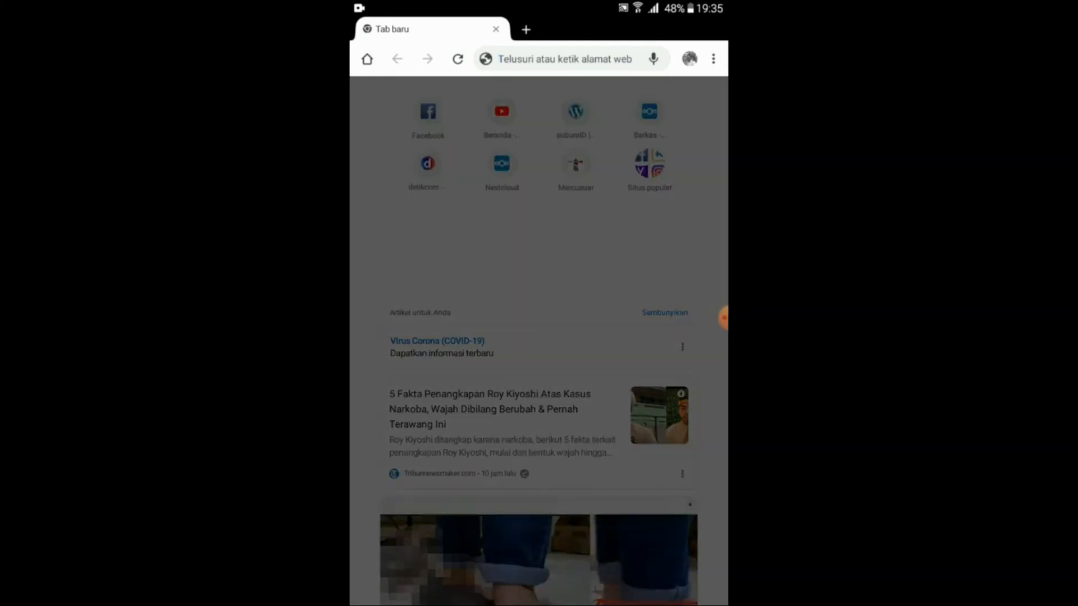
type("192.168.1.8")
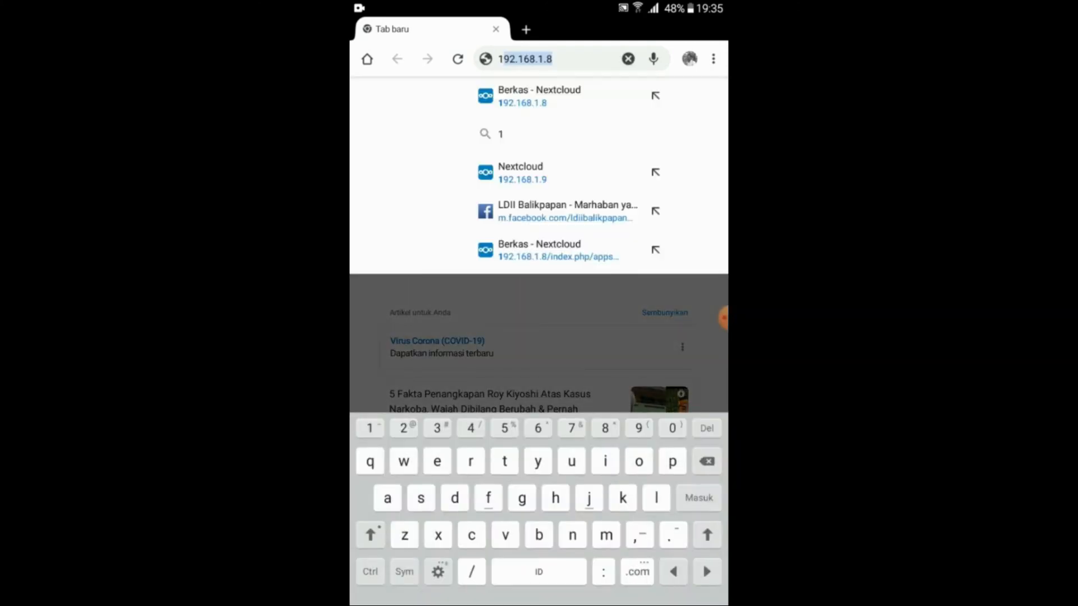
key("Return")
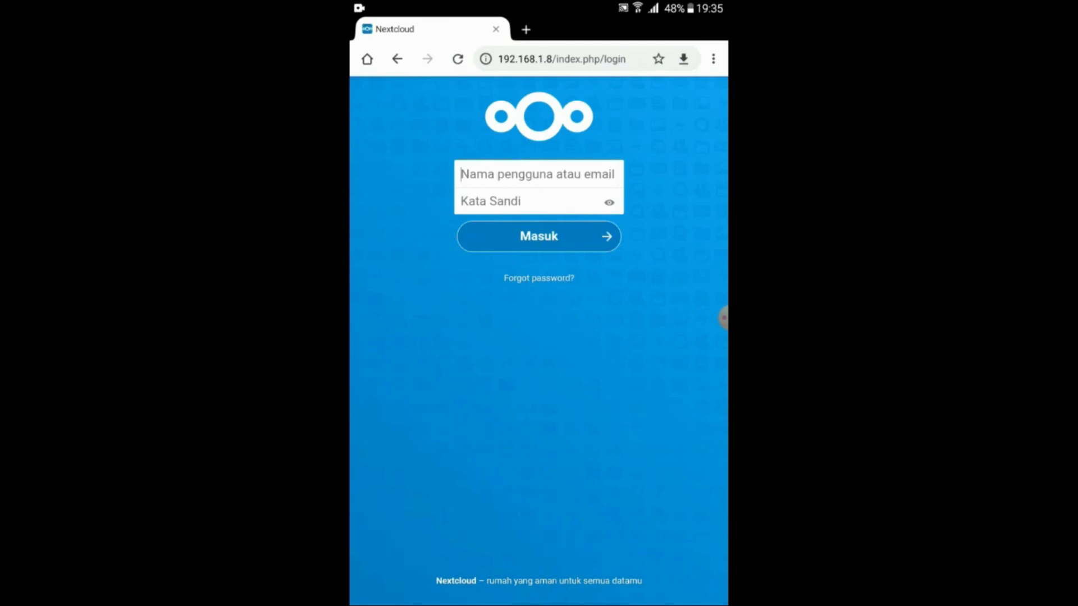
Log in to Nextcloud on the tablet with the account username and password.
left_click(538, 174)
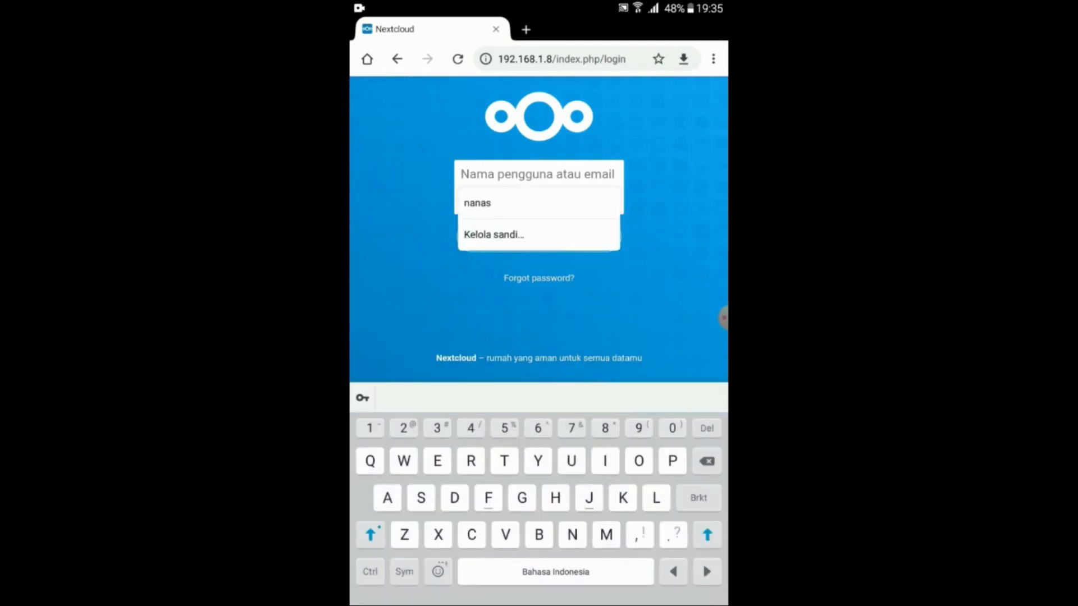
type("s")
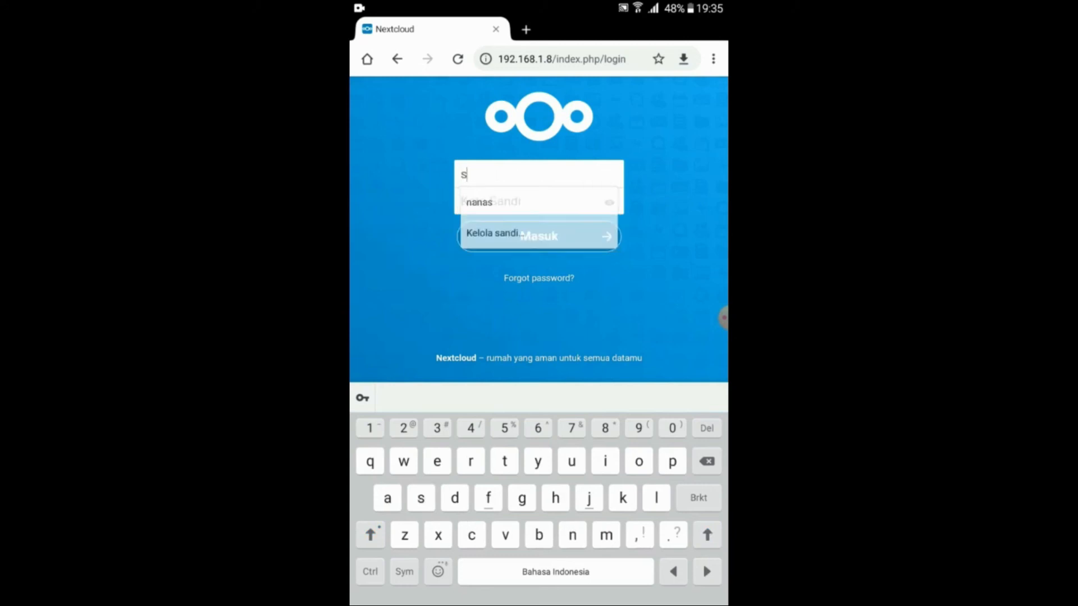
type("ubu")
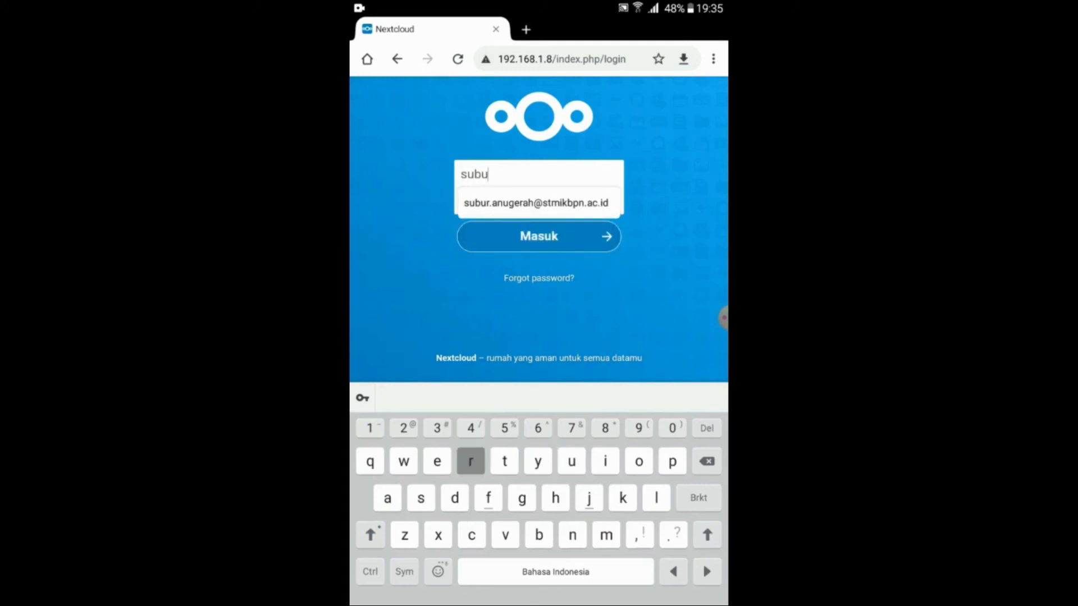
type("ra")
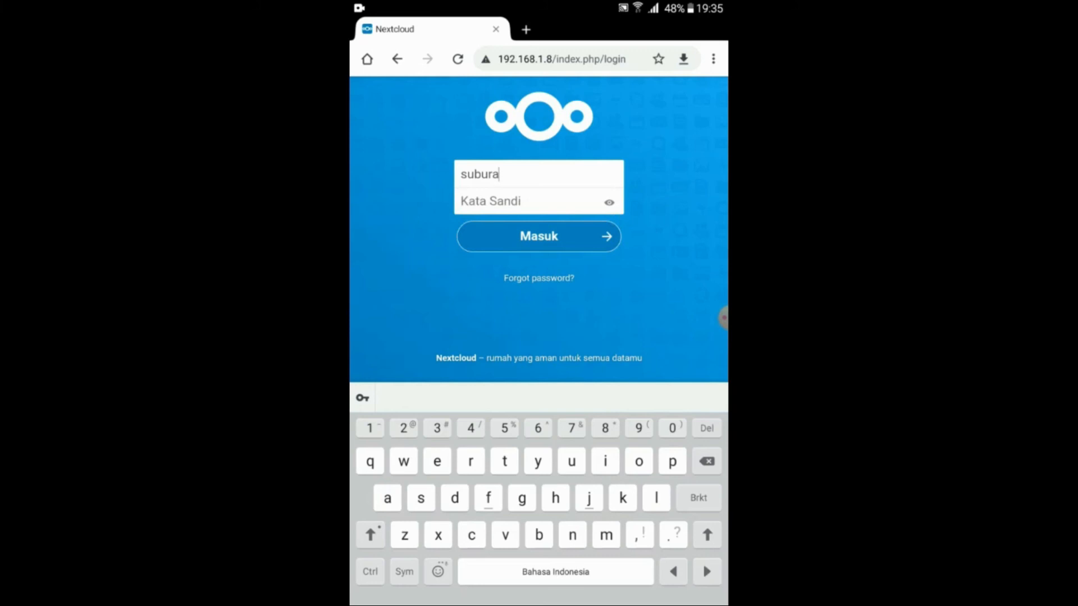
left_click(478, 231)
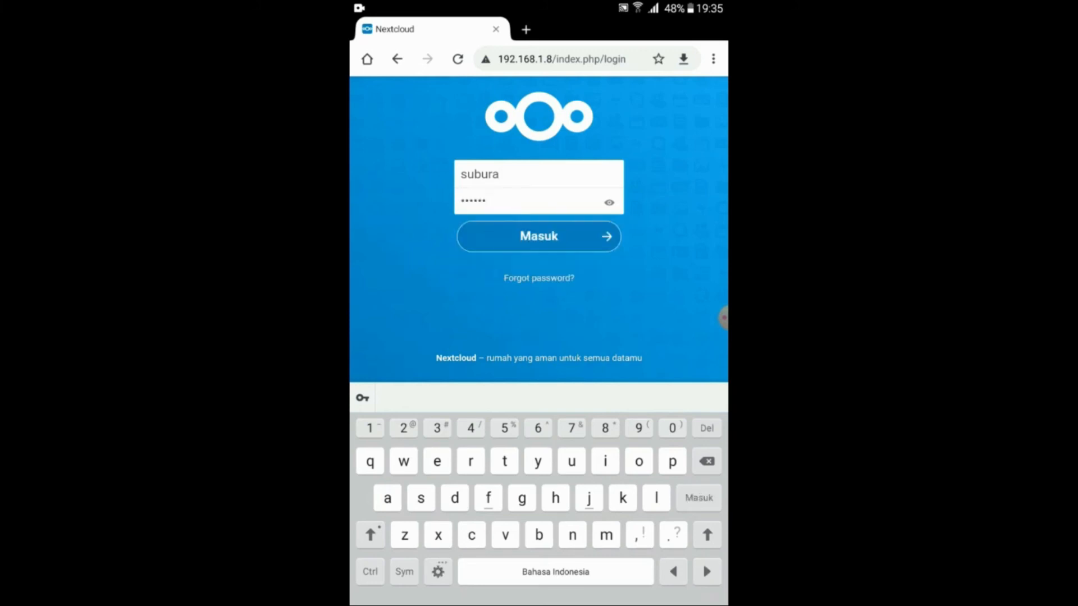
key("Return")
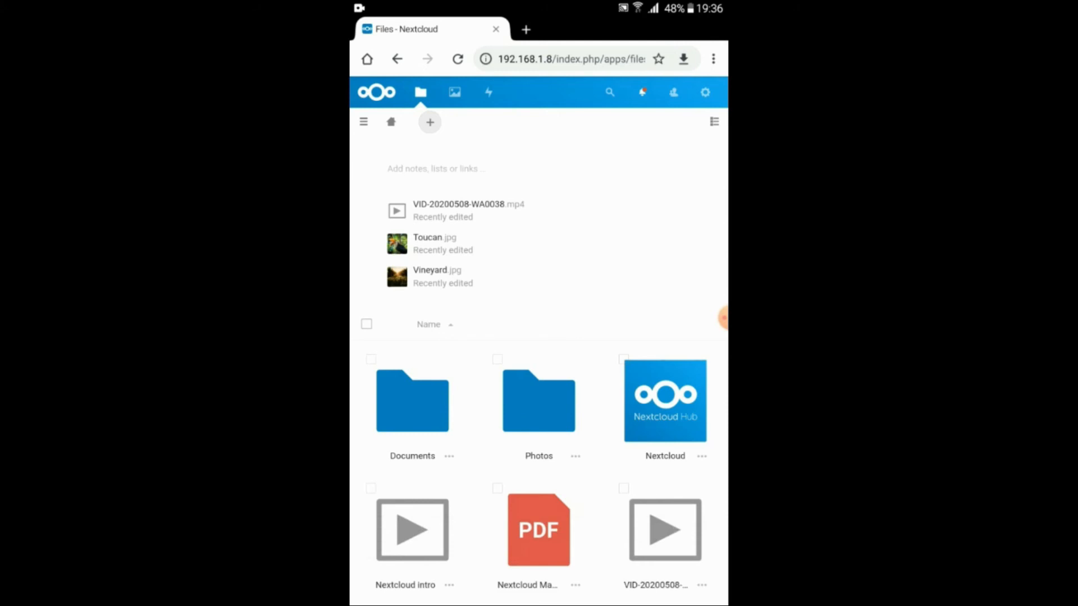
Open the uploaded VID-20200508-WA0038.mp4 video from the tablet's Nextcloud file list.
scroll(539, 337, "down", 2)
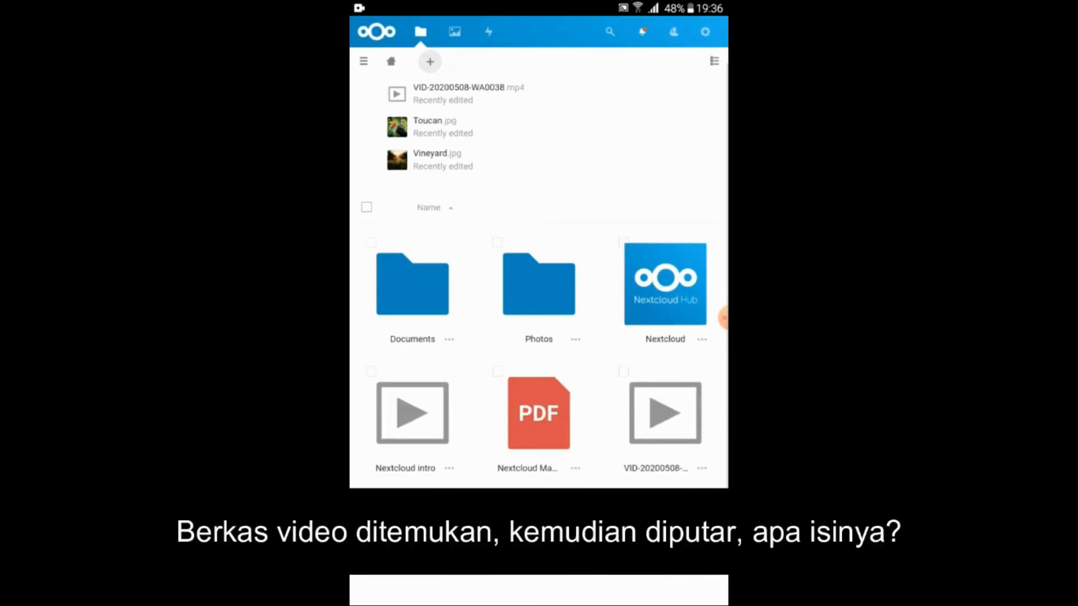
left_click(665, 414)
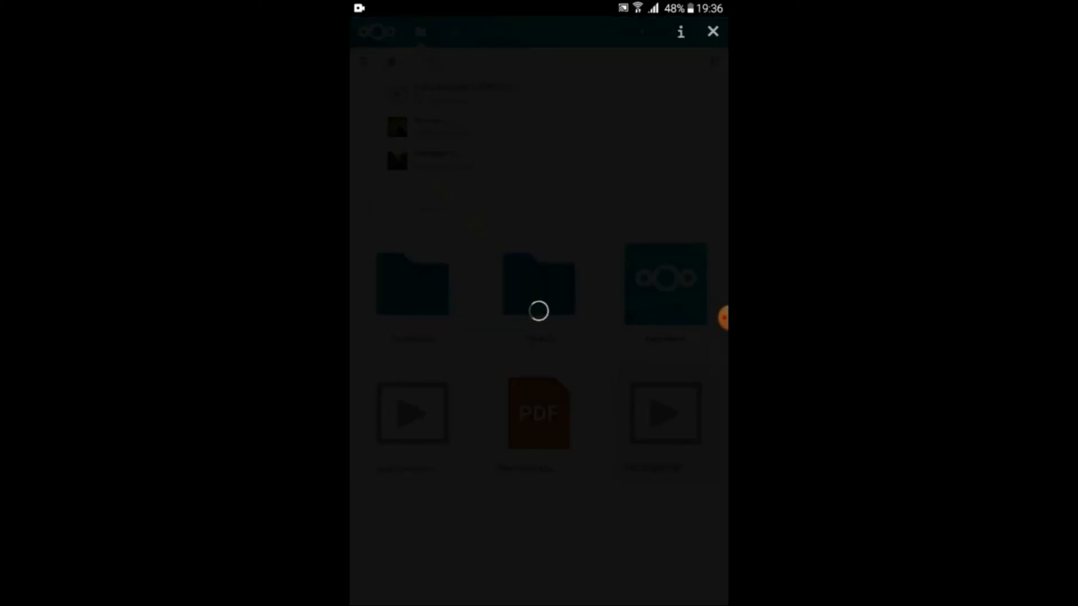